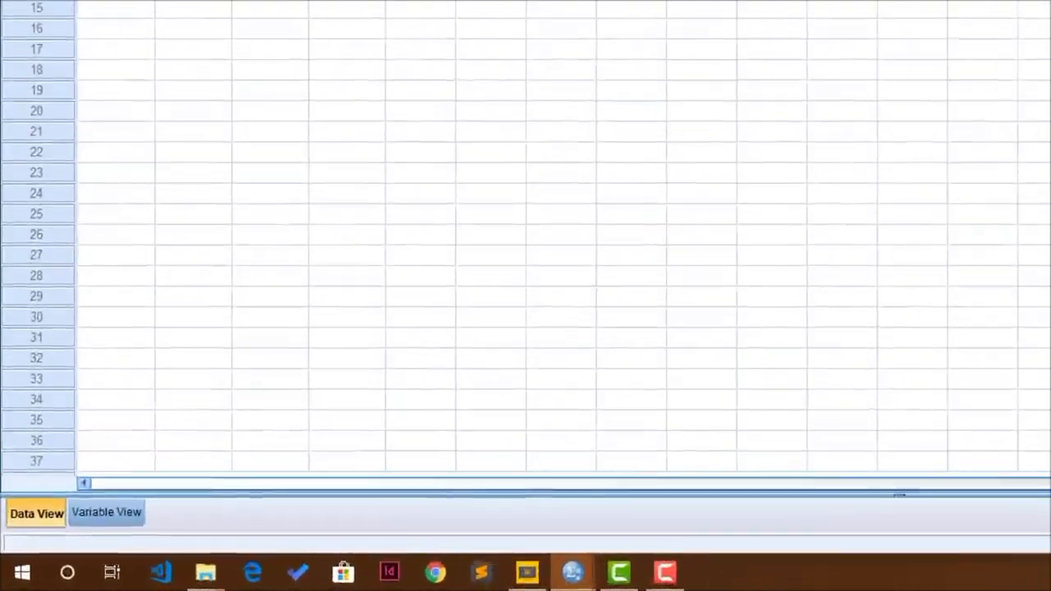
Switch to the variable definitions and name the first variable InterviewID
click(69, 539)
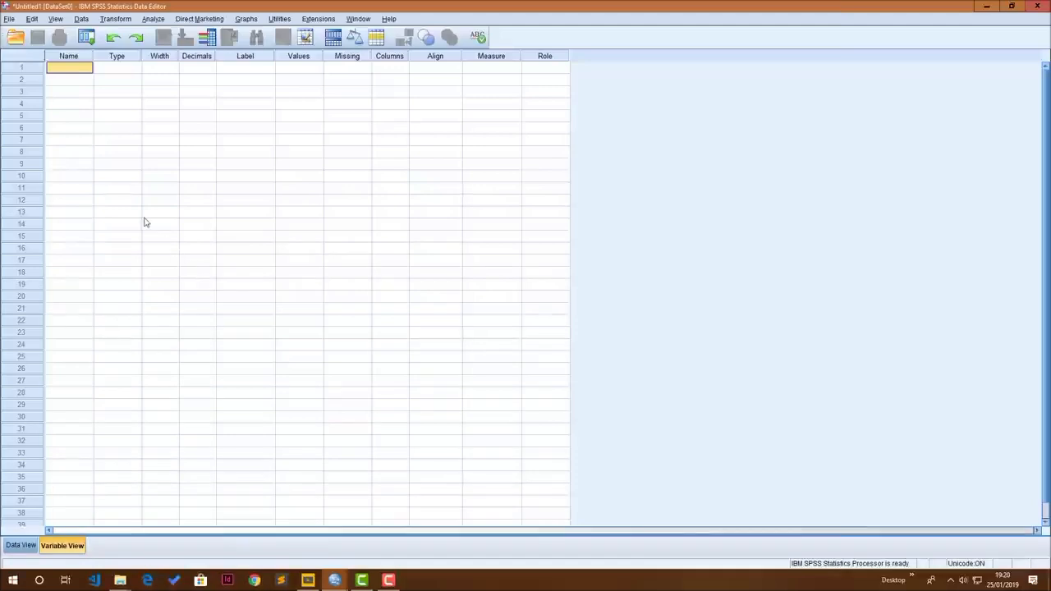
click(68, 57)
click(66, 68)
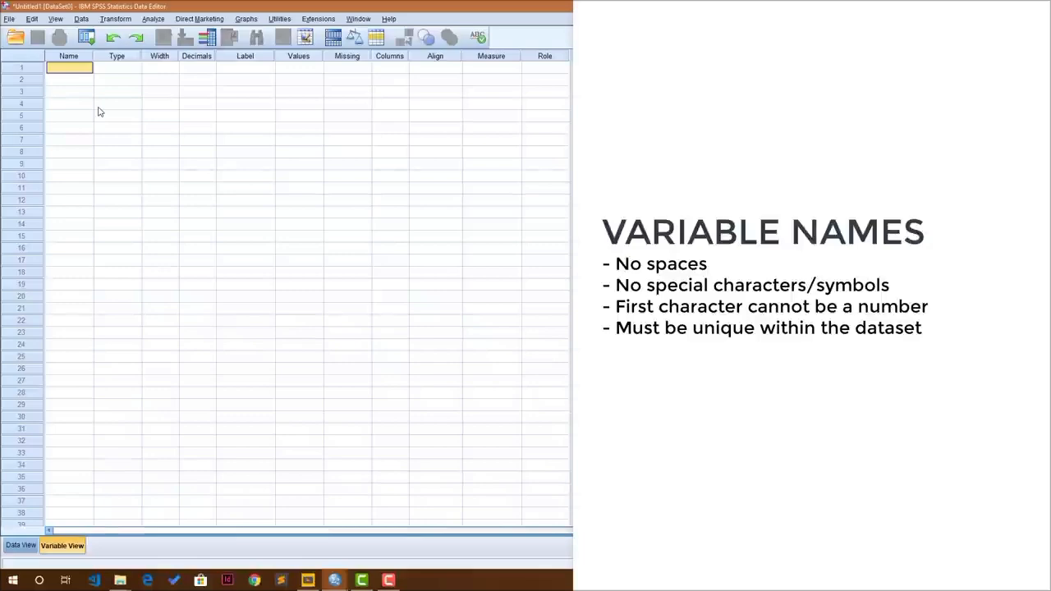
text(Inte)
text(rview)
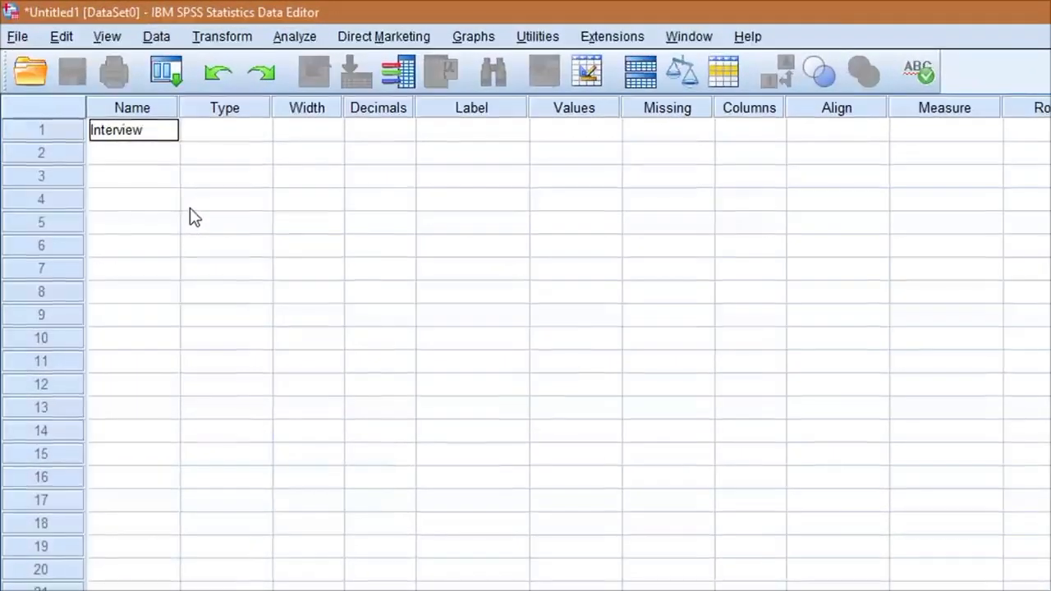
text(ID)
key(Tab)
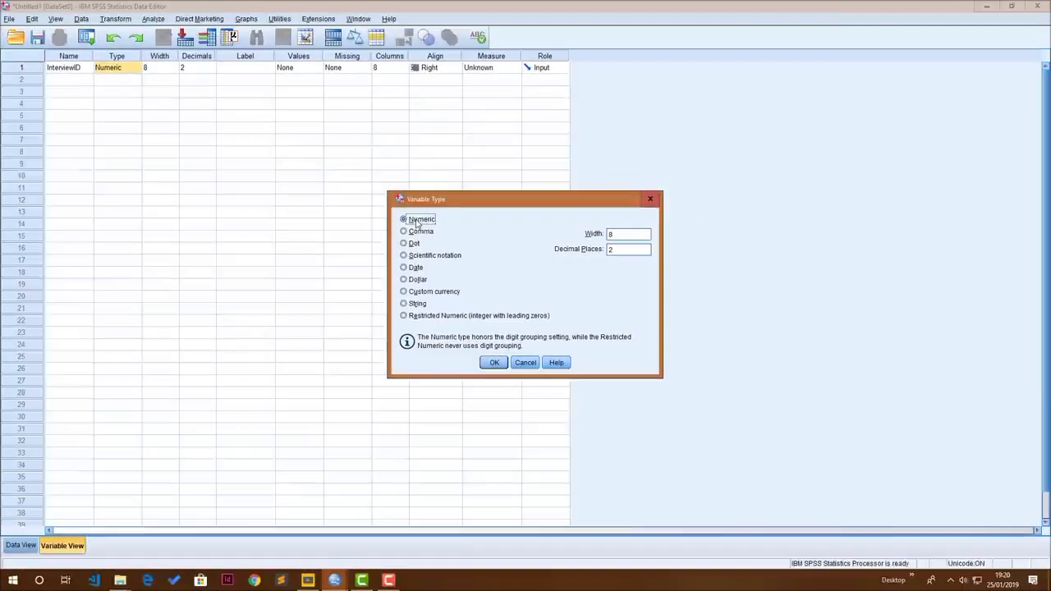
Keep InterviewID as a Numeric variable and set its decimals to 0
click(494, 362)
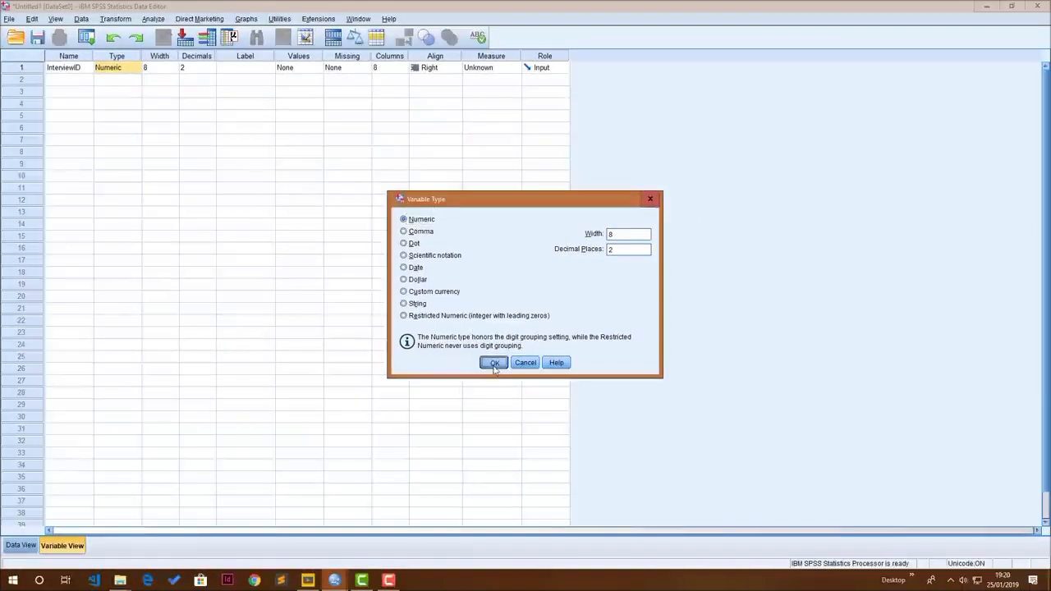
click(152, 69)
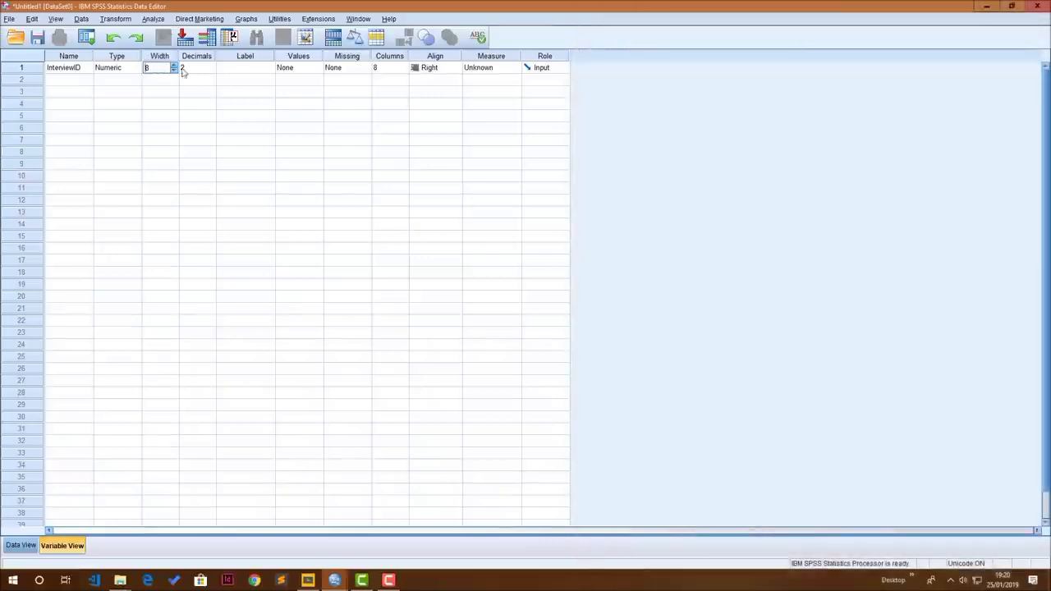
click(198, 72)
click(198, 73)
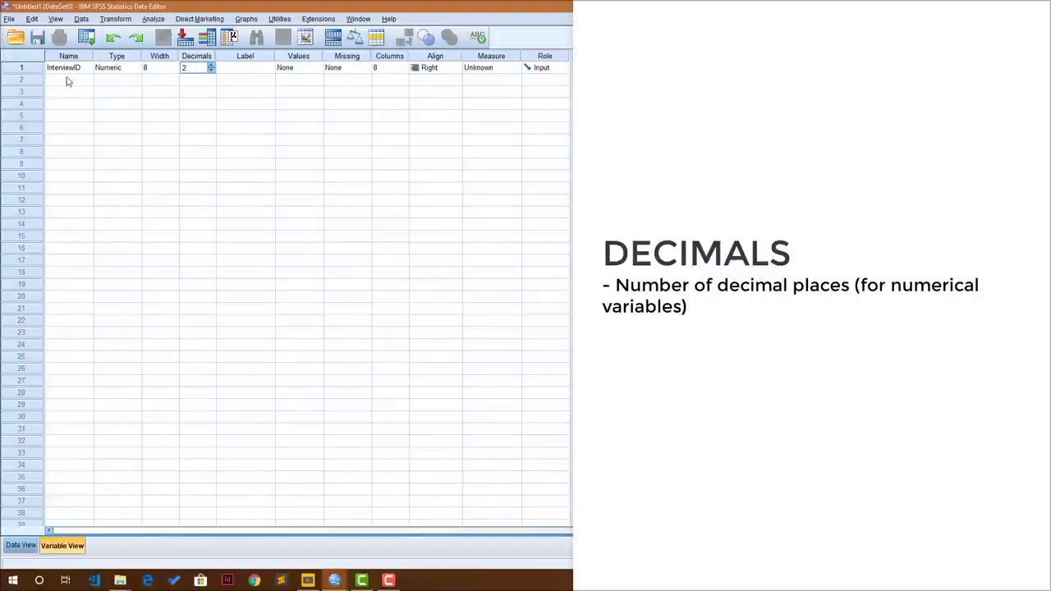
click(211, 71)
click(210, 70)
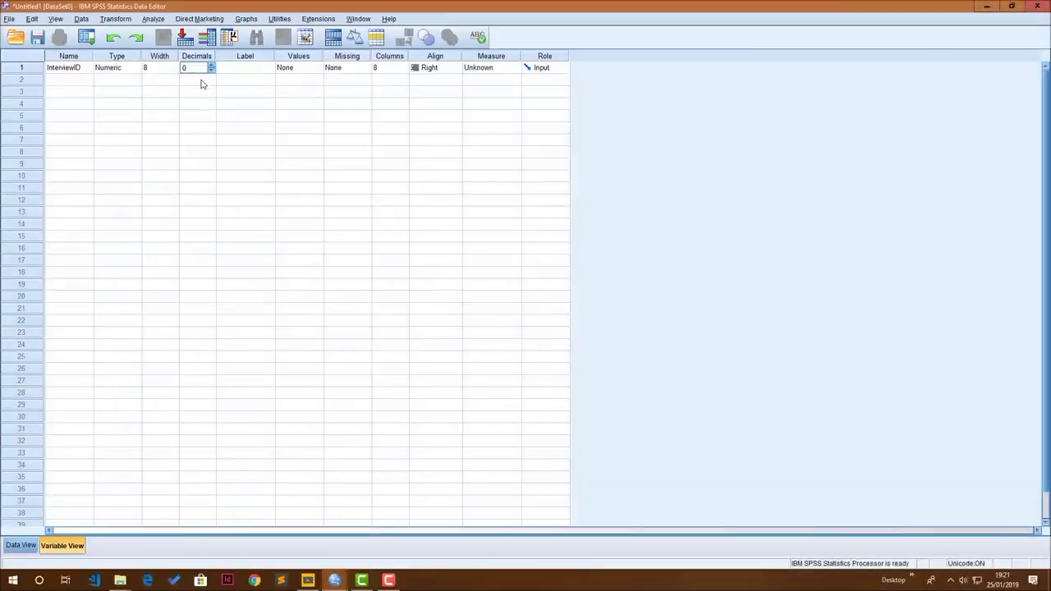
Give the InterviewID variable the label "Interview ID"
key(Tab)
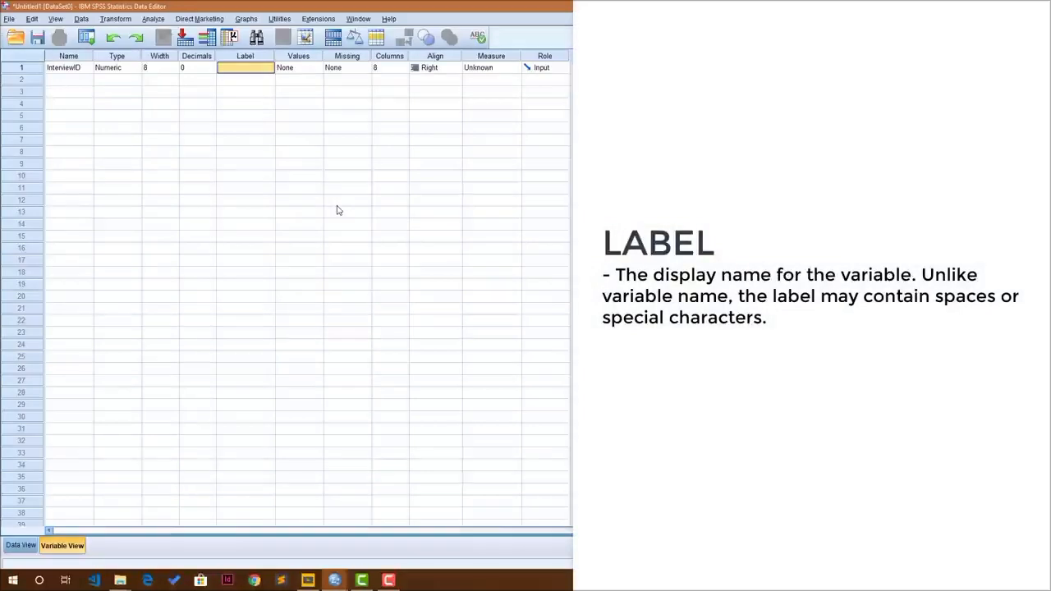
text(Interview ID)
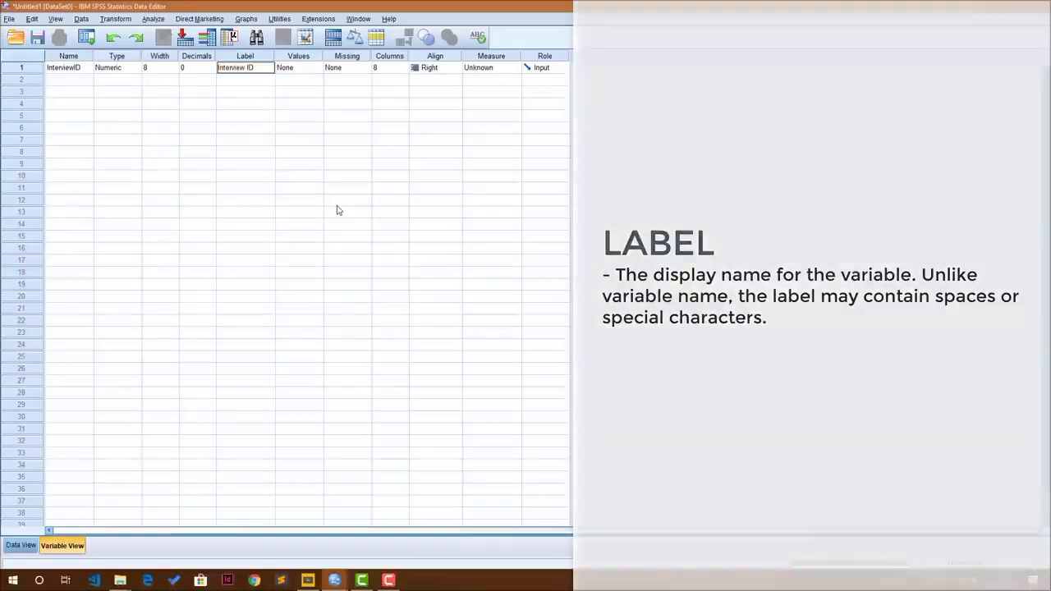
key(Tab)
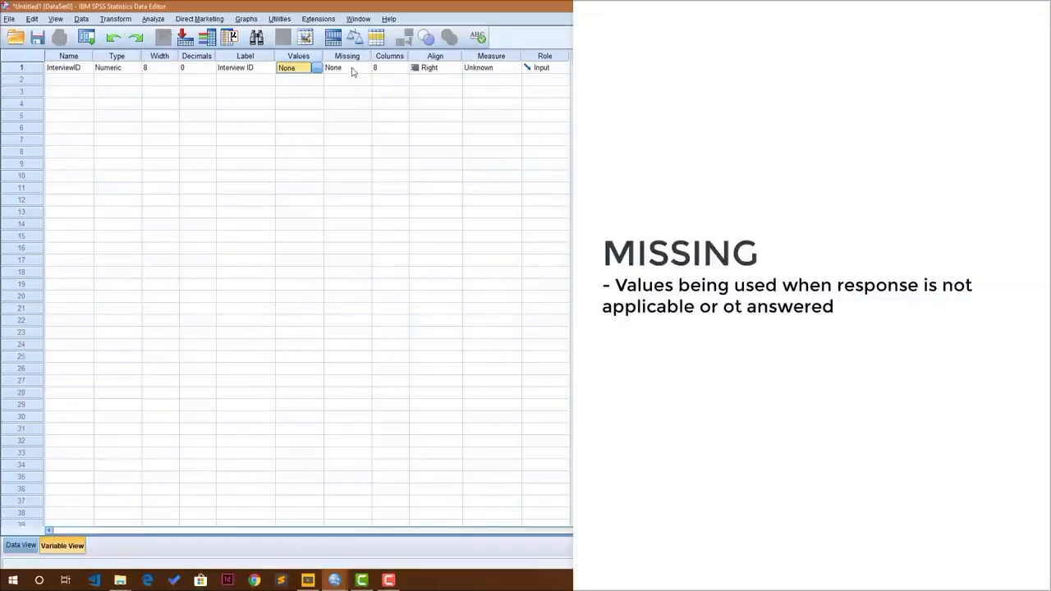
Set InterviewID's display column width to 15 and its measure to Nominal, keeping the Right alignment
click(351, 71)
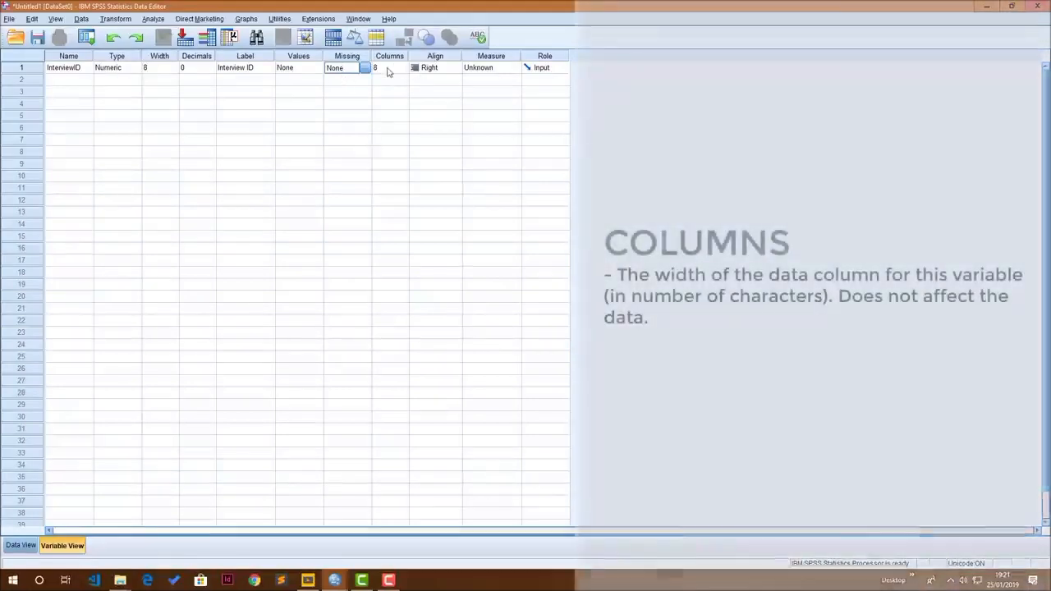
click(382, 69)
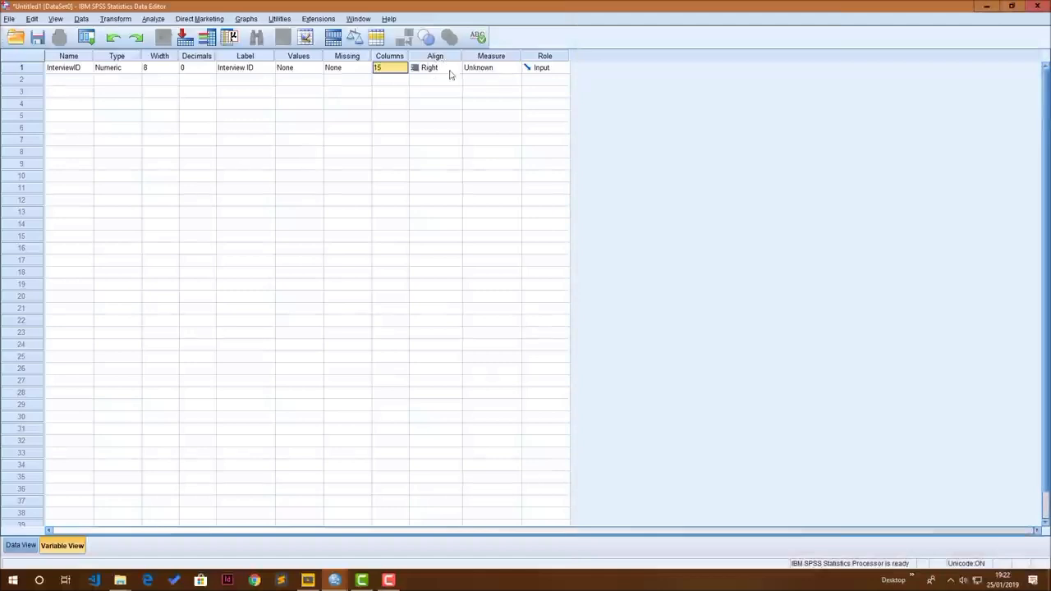
click(455, 68)
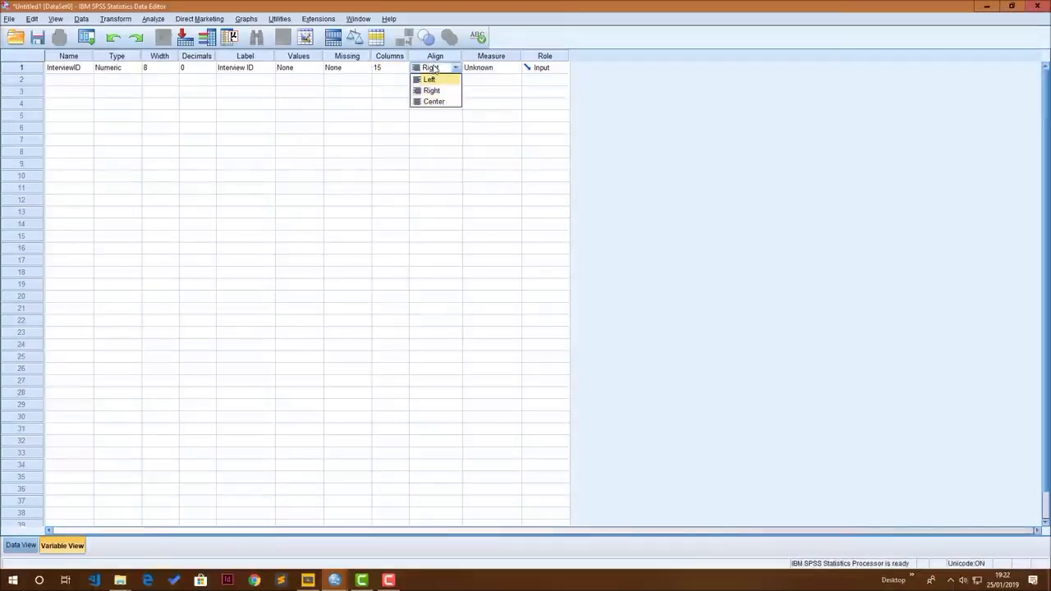
click(435, 69)
click(505, 69)
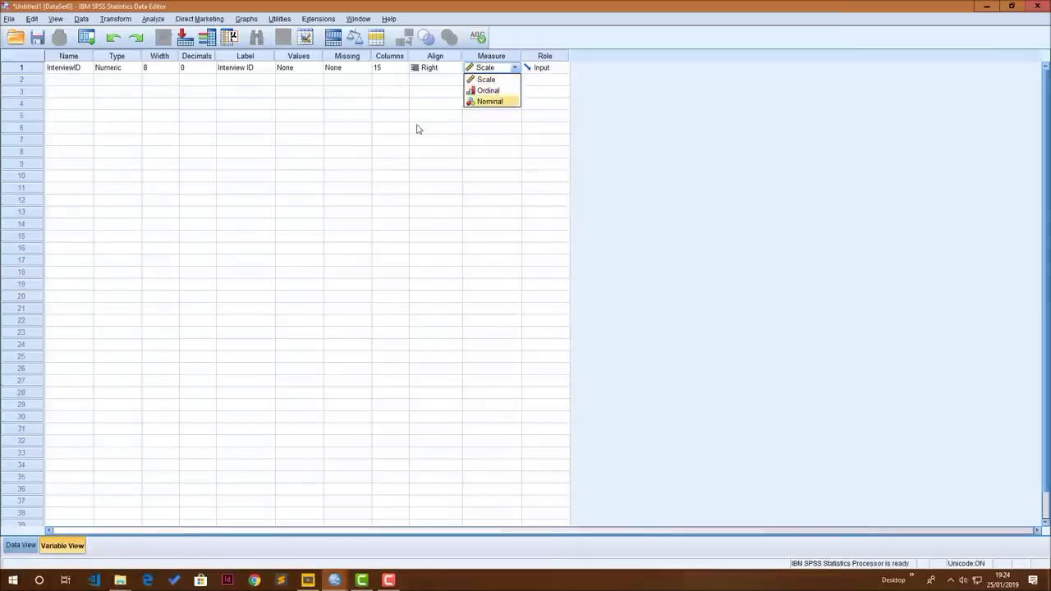
click(492, 101)
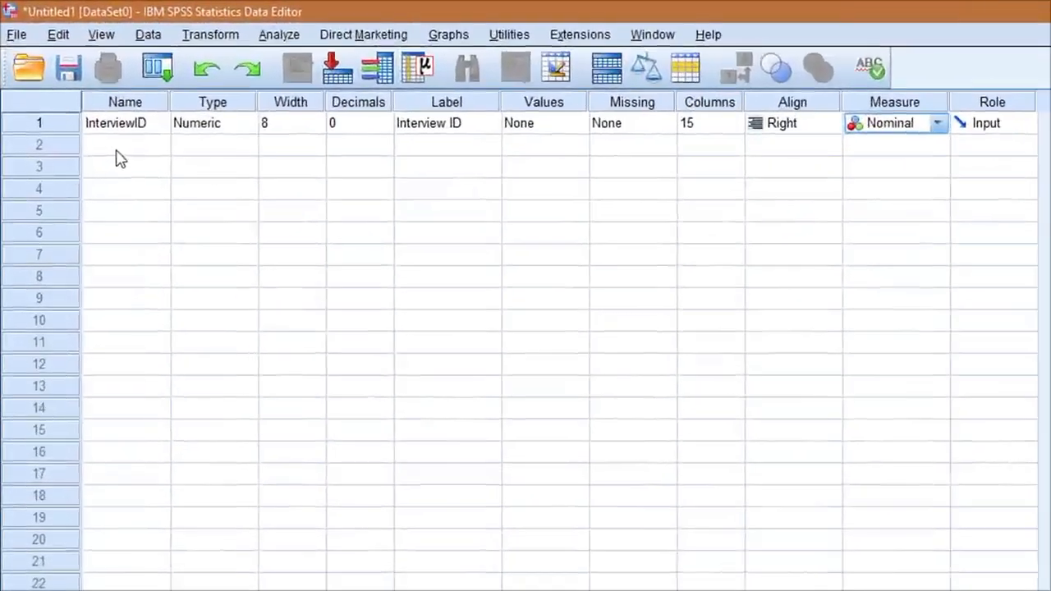
Add a second variable called Name and set its type to String with 8 characters
click(82, 104)
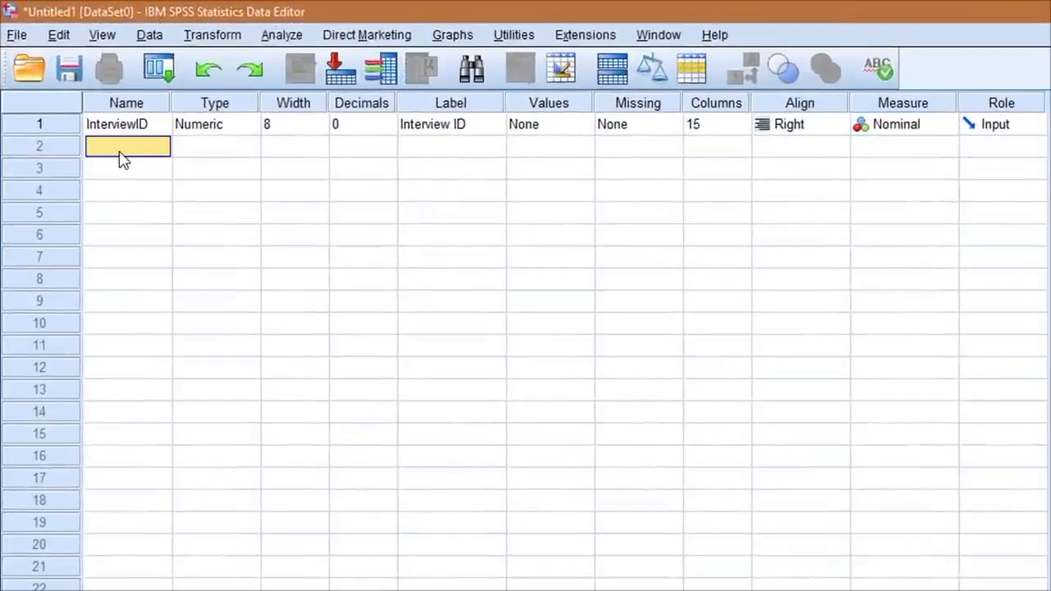
text(Name)
key(Tab)
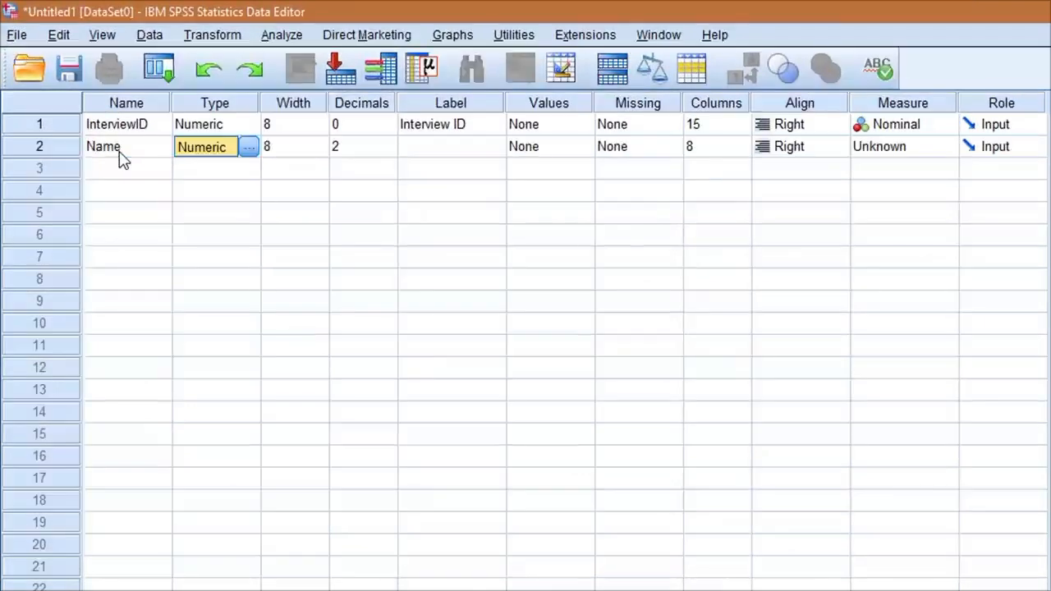
click(248, 148)
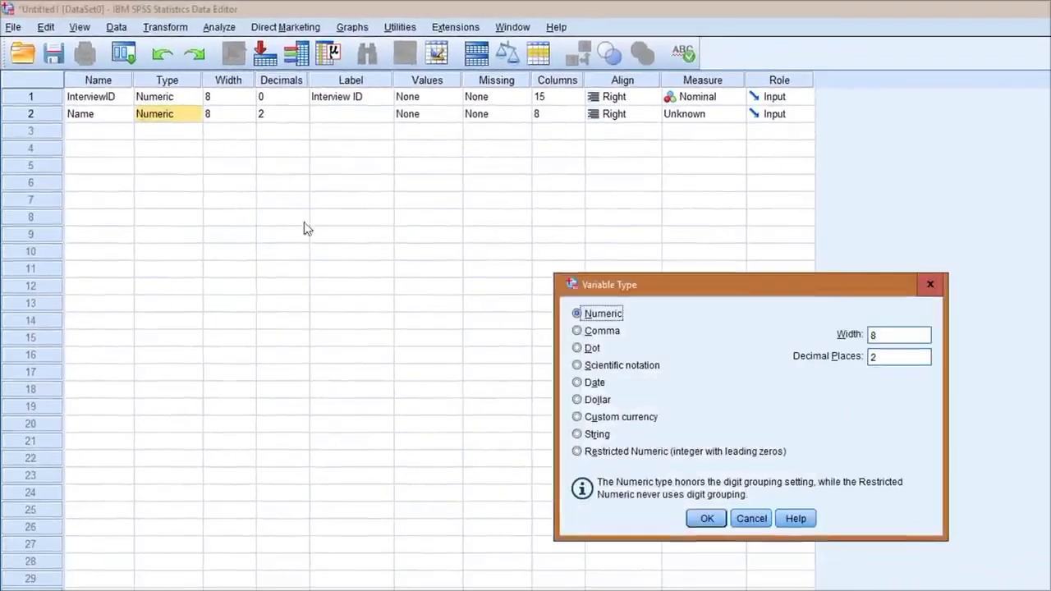
click(578, 436)
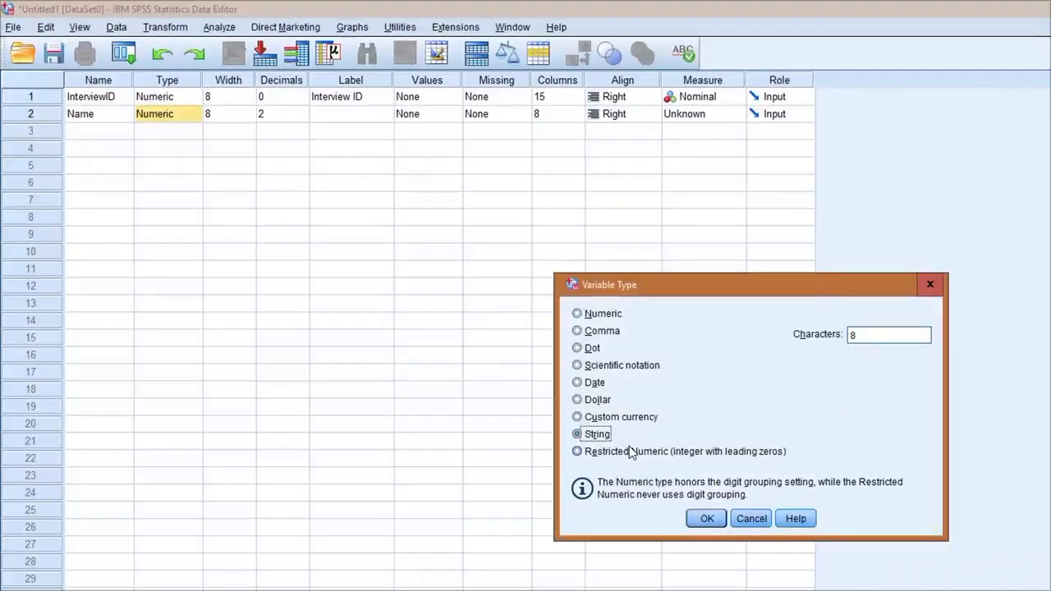
click(707, 519)
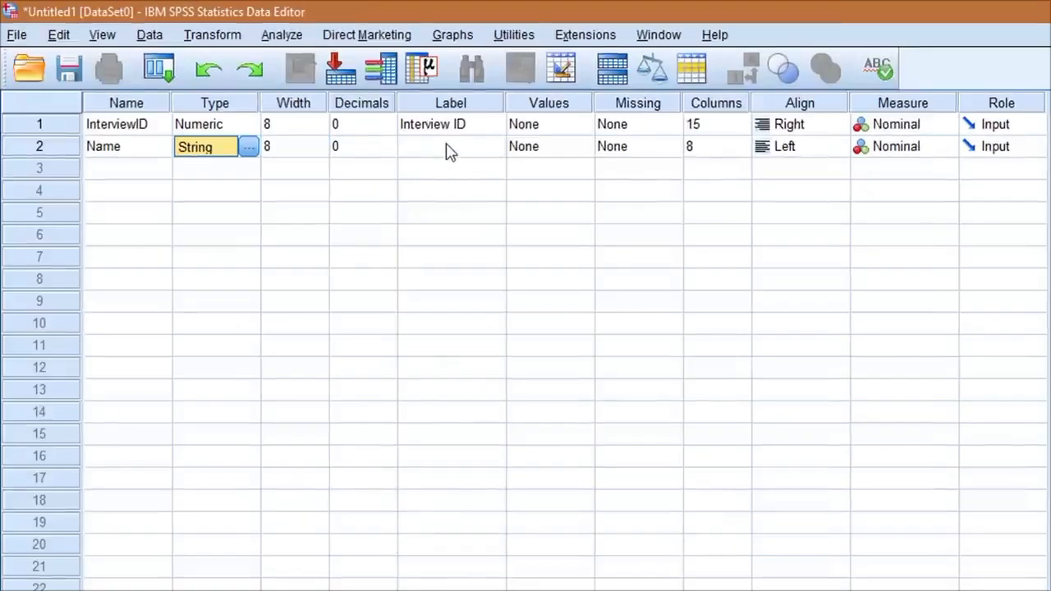
Label the second variable "Name" and keep its measure as Nominal
click(430, 140)
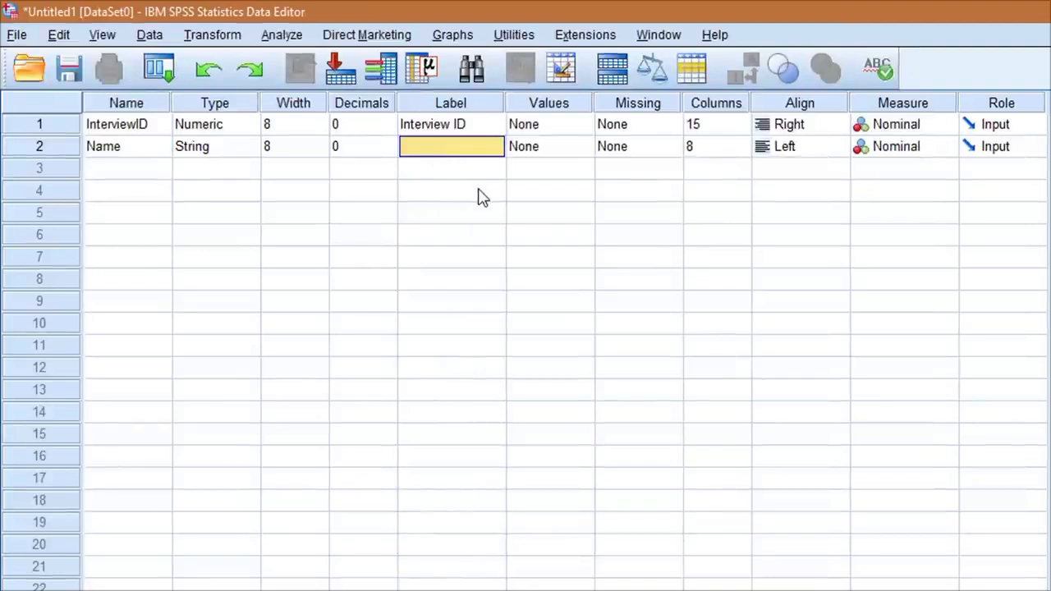
text(Name)
key(Tab)
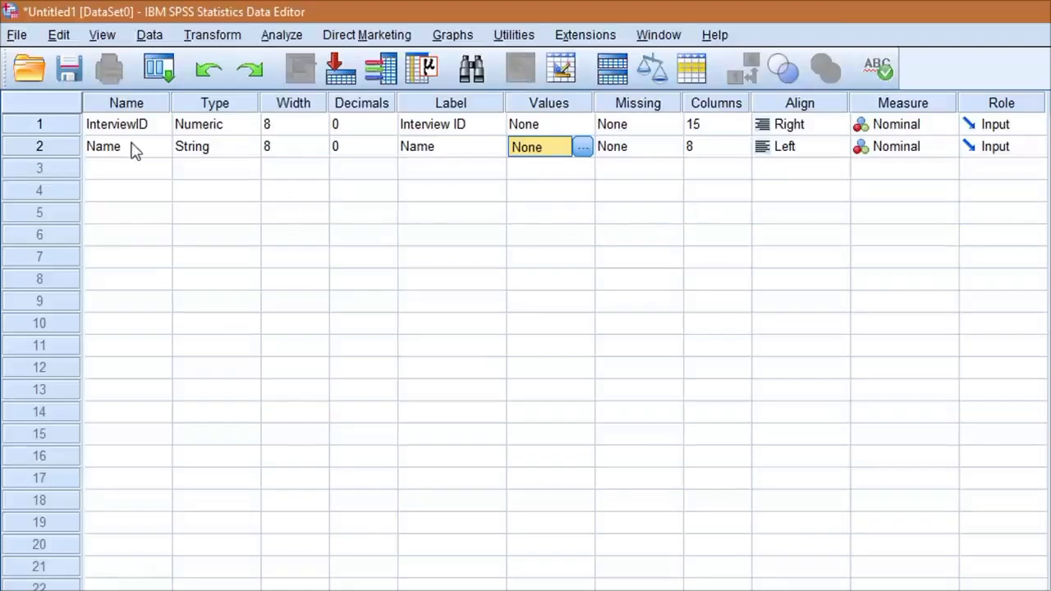
click(908, 147)
click(897, 191)
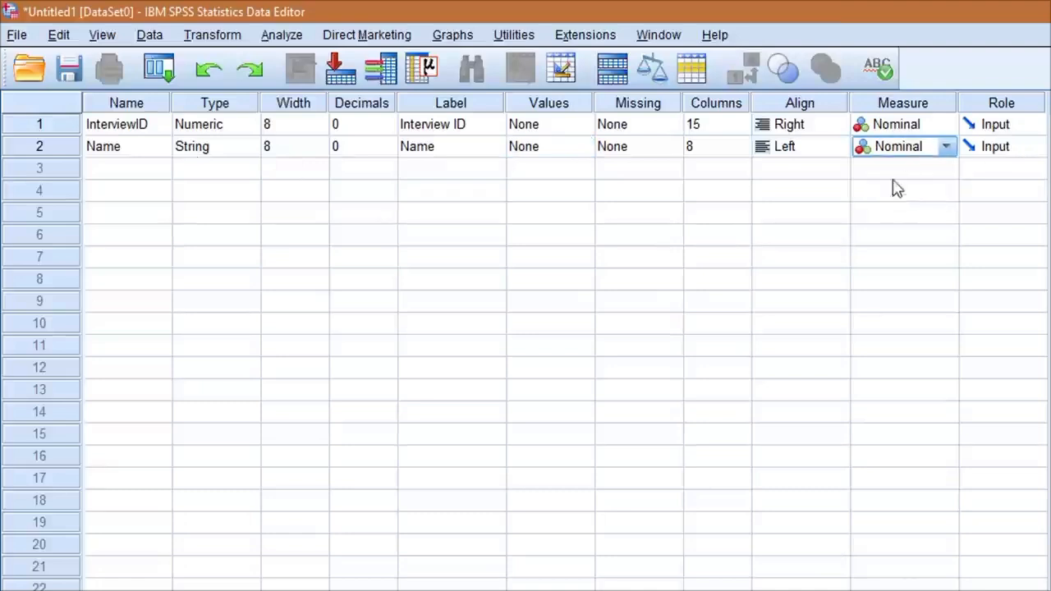
Add a third variable called Gender in the row below Name
click(106, 172)
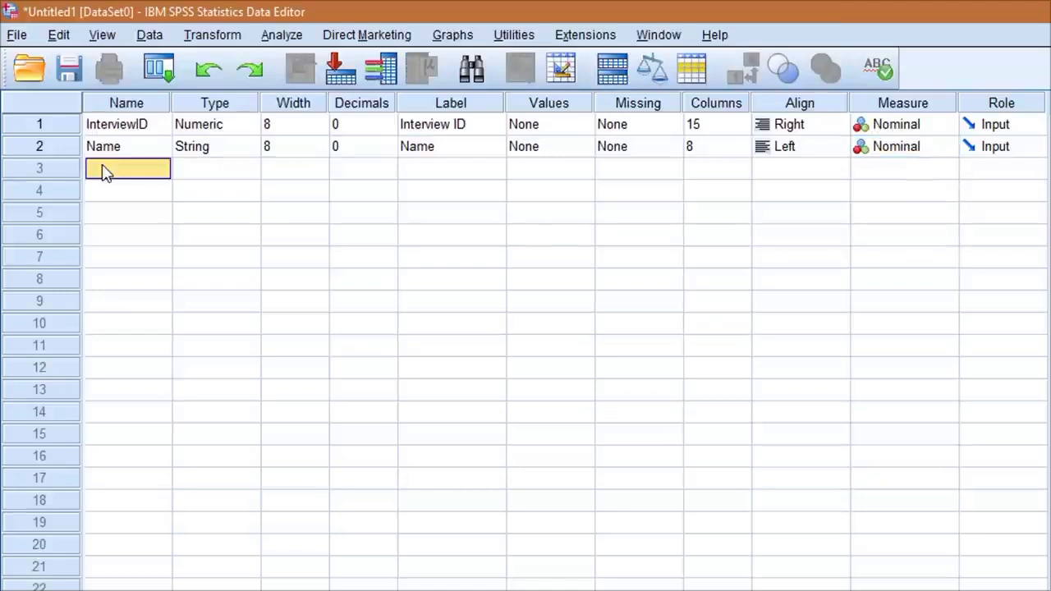
text(Gender)
key(Tab)
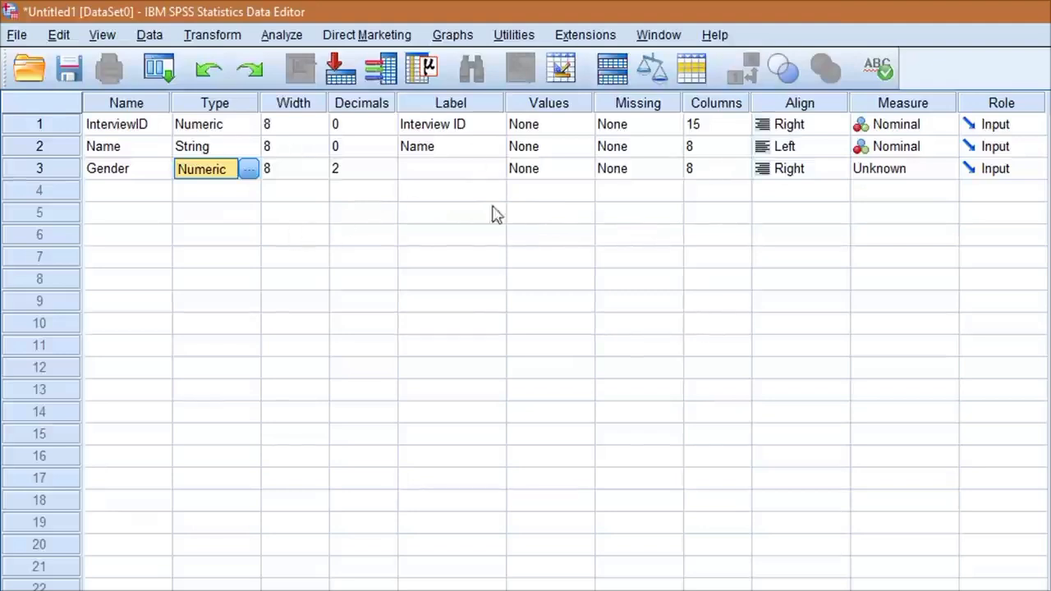
Set the Gender variable's decimals to 0 and give it the label "Gender"
click(361, 172)
click(388, 173)
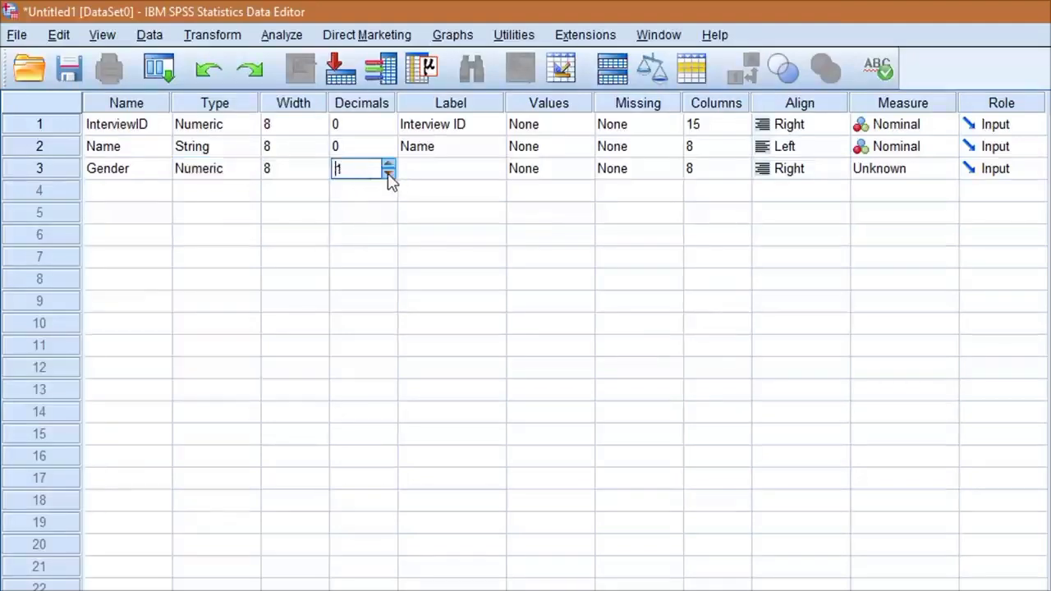
click(388, 172)
key(Tab)
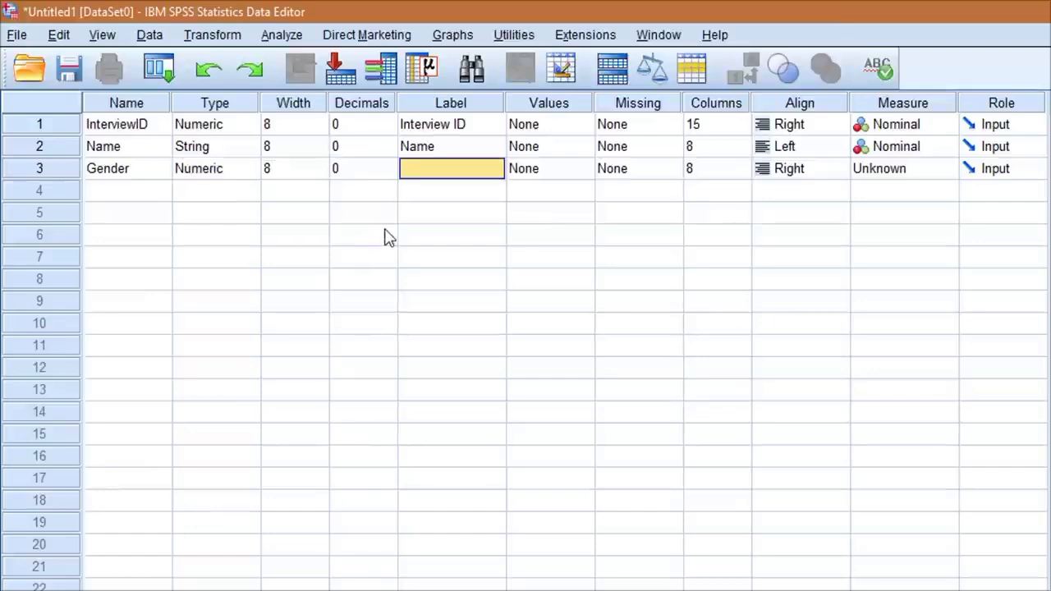
text(Gender)
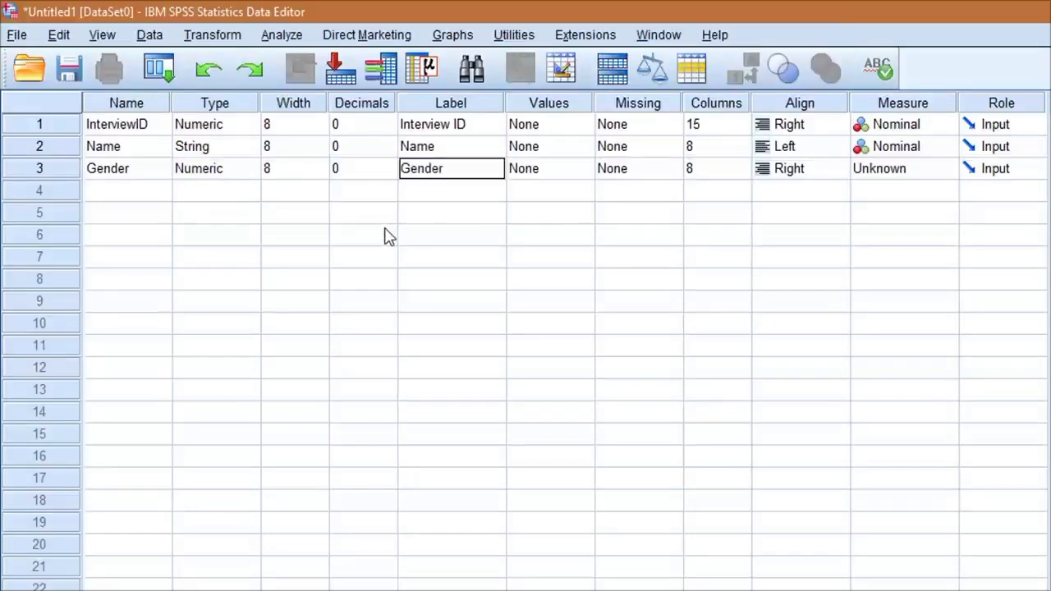
key(Tab)
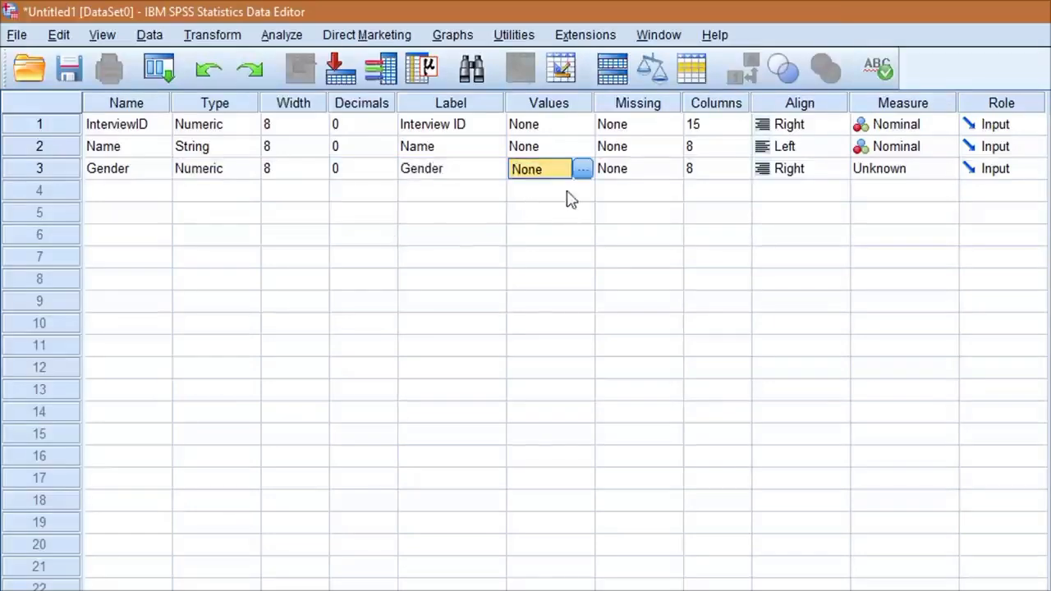
Add a value label for the Gender variable that codes 1 as "Male"
click(582, 169)
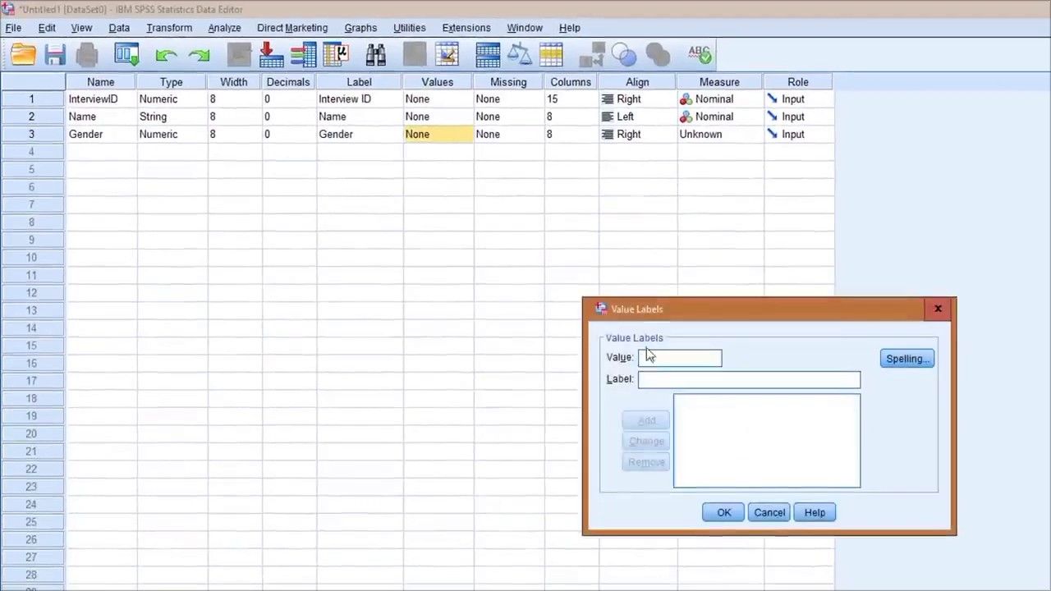
text(1)
key(Tab)
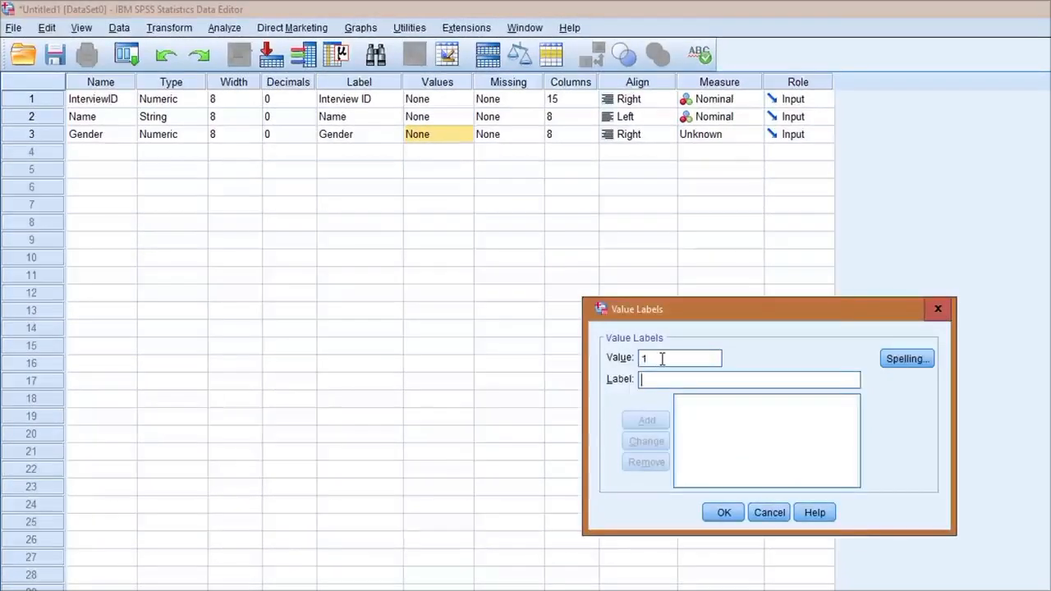
text(Mal)
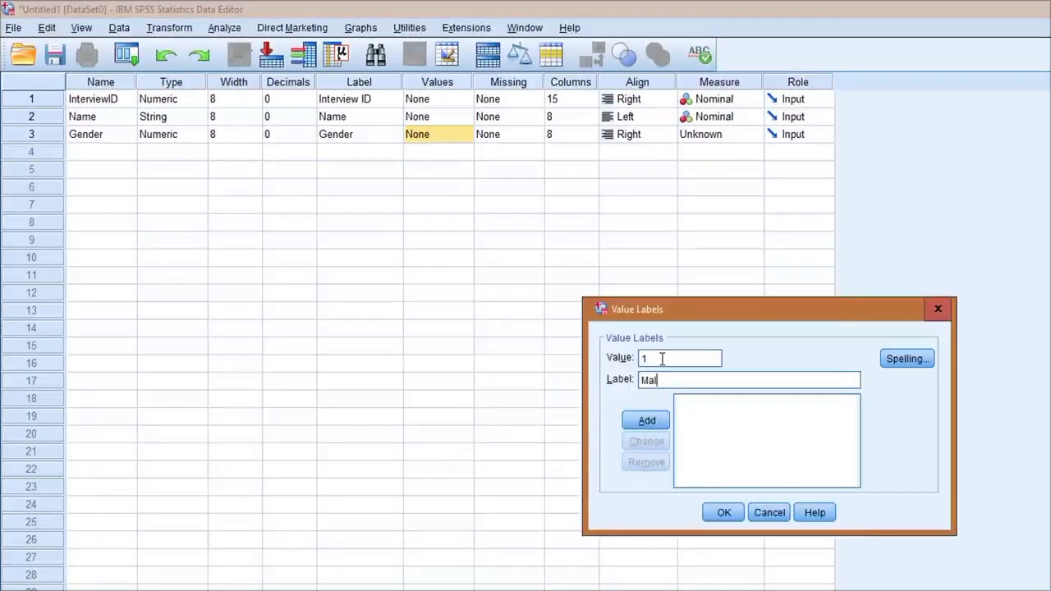
text(e)
click(653, 419)
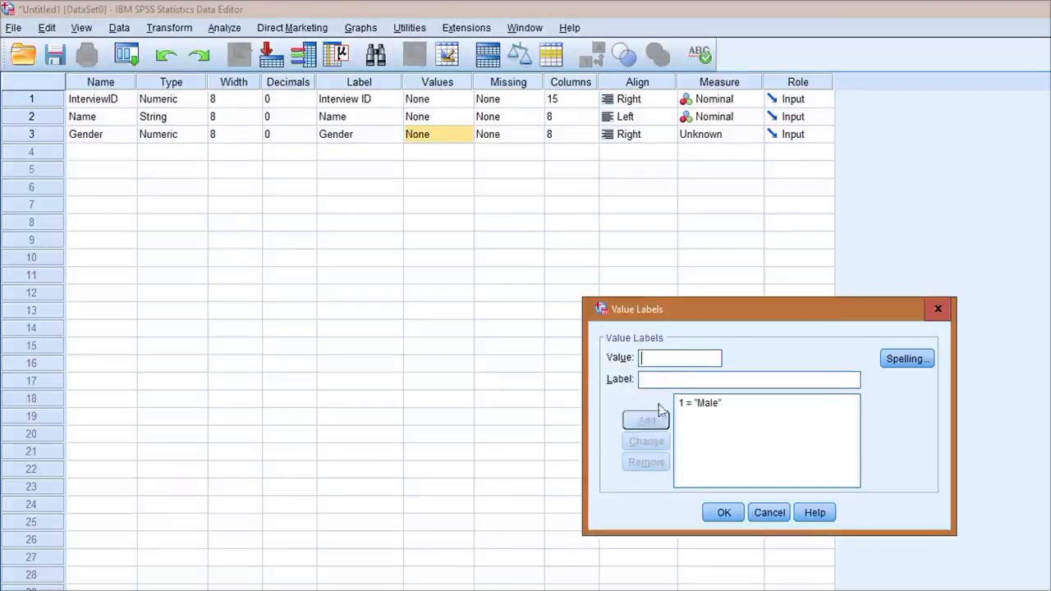
Add a value label coding 2 as "Female" for the Gender variable and set its measure to Nominal
text(2)
key(Tab)
text(f)
key(BackSpace)
text(F)
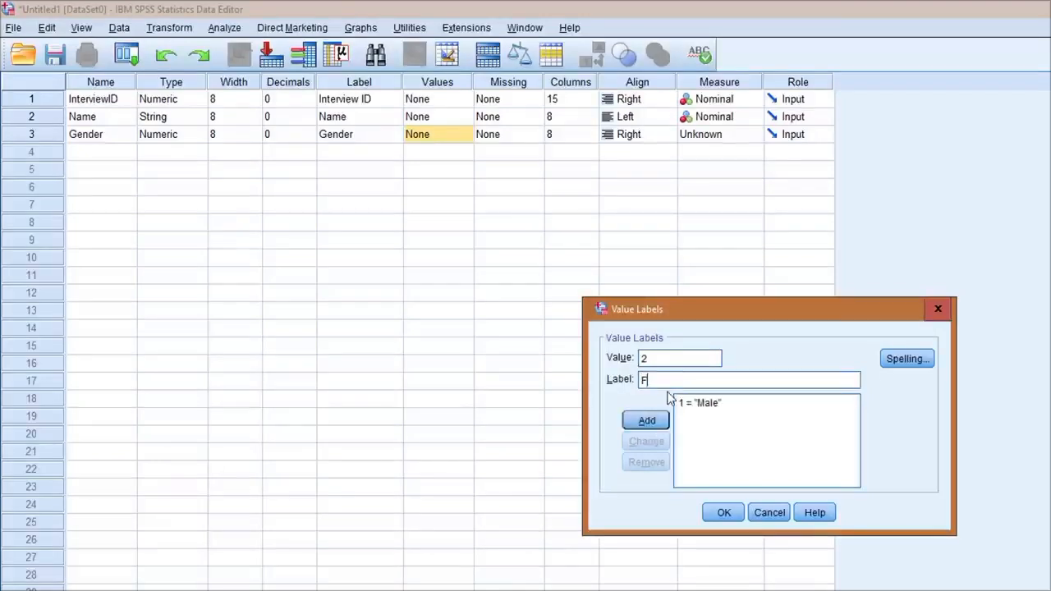
text(emale)
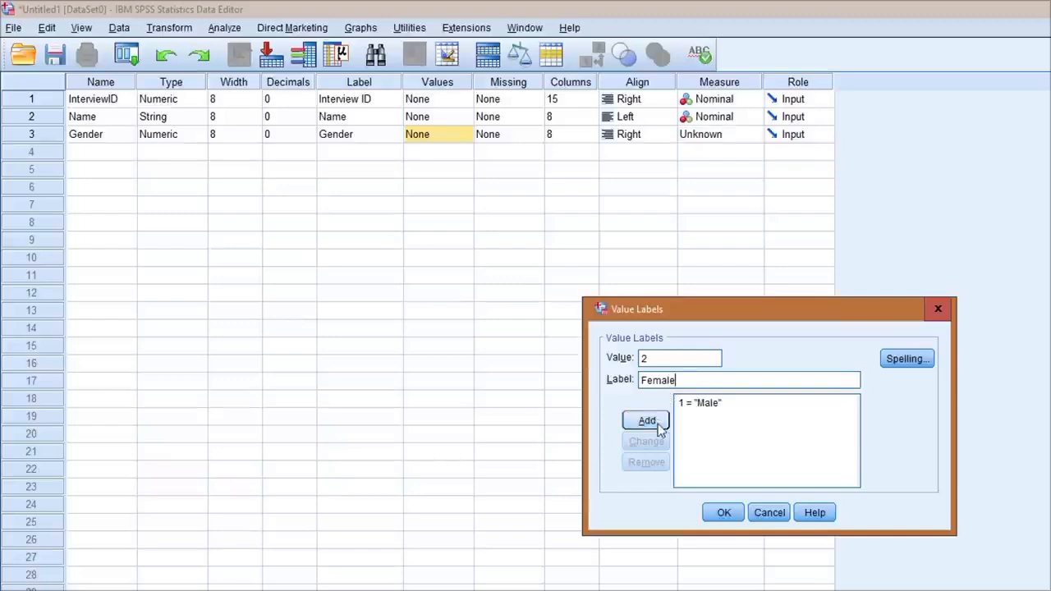
click(662, 421)
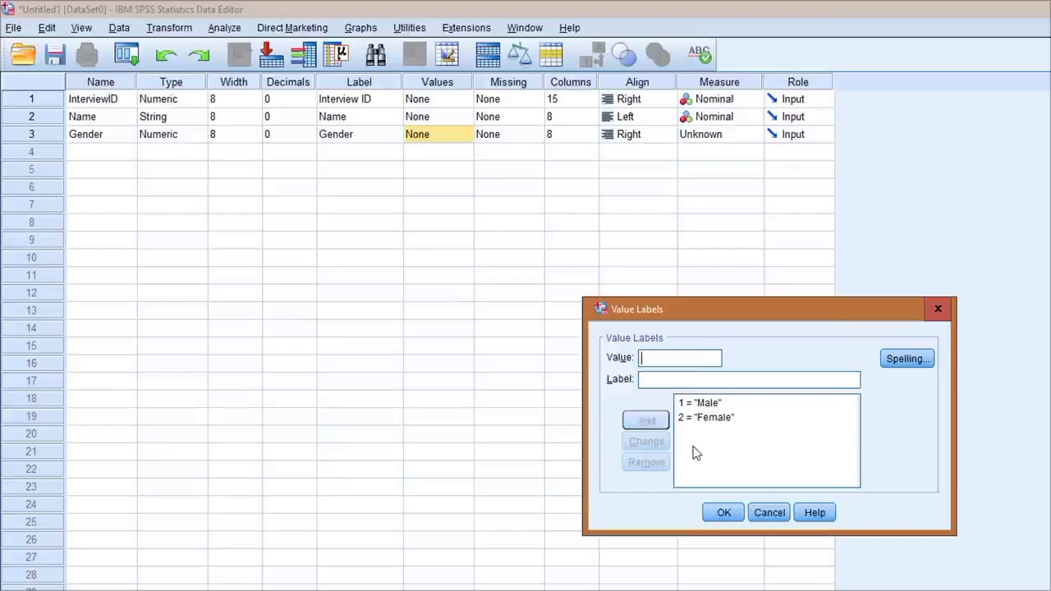
click(723, 512)
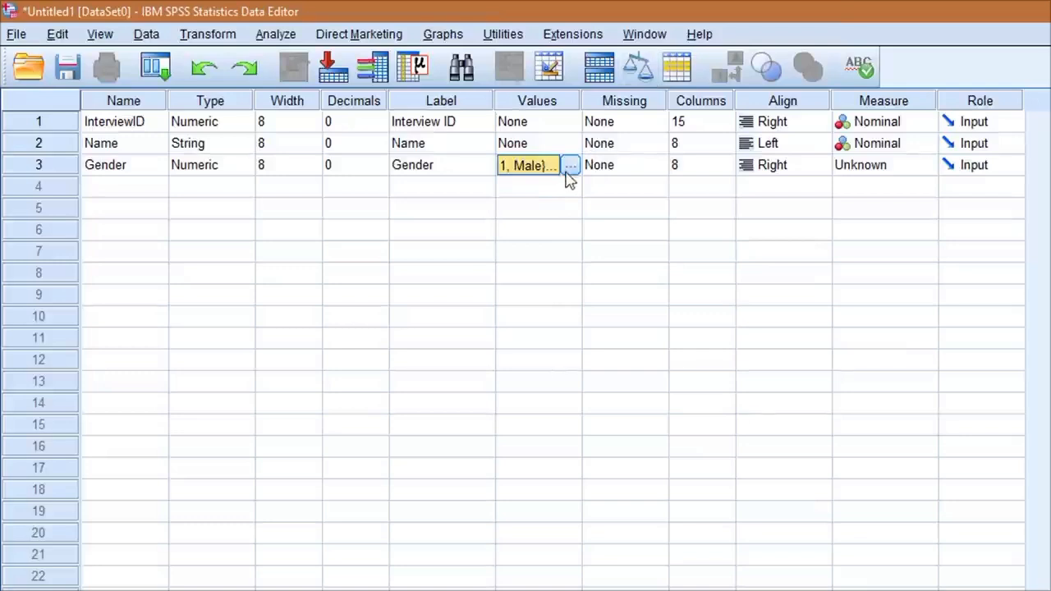
click(894, 168)
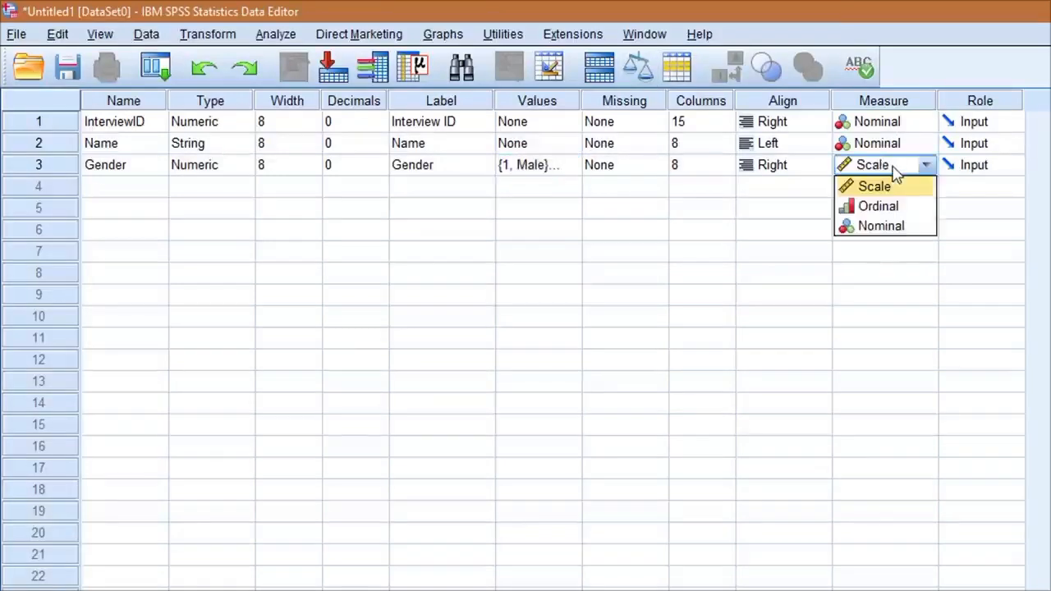
click(885, 226)
Add a fourth variable named Age with the label "Age" and set its measure to Scale
click(117, 195)
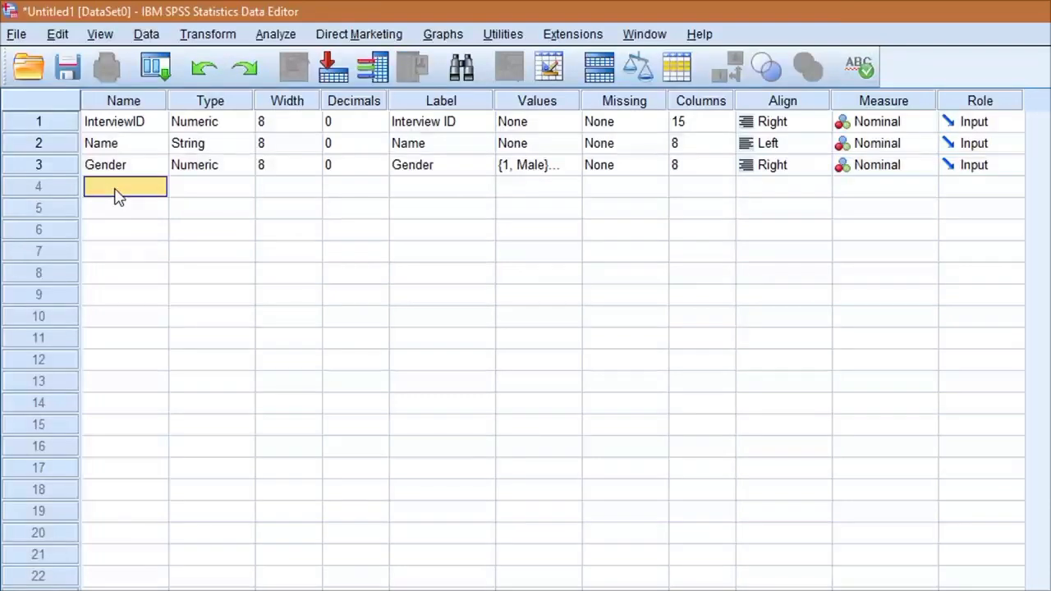
text(Age)
key(Tab)
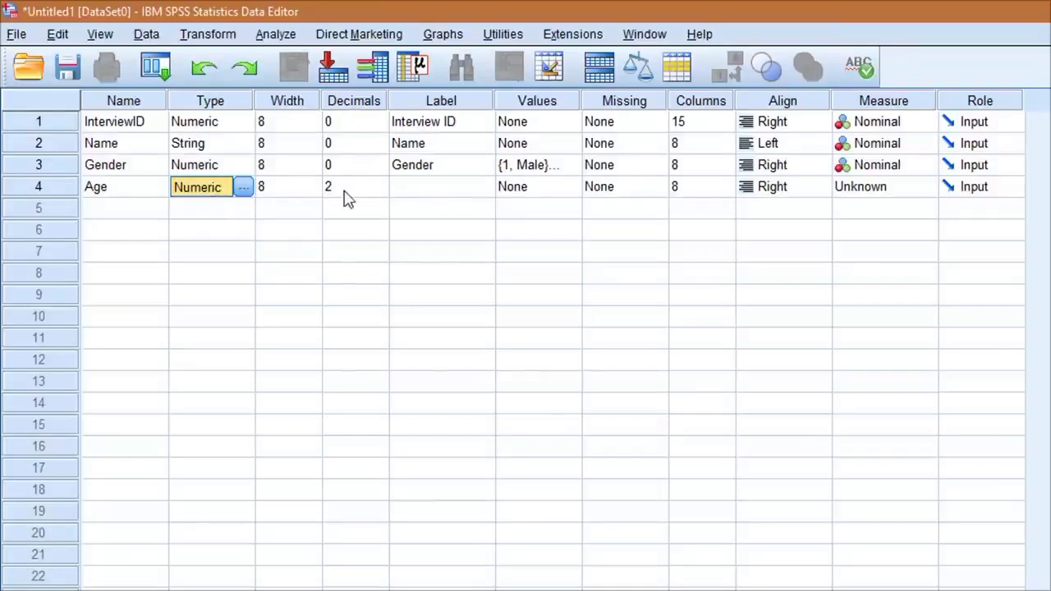
click(428, 189)
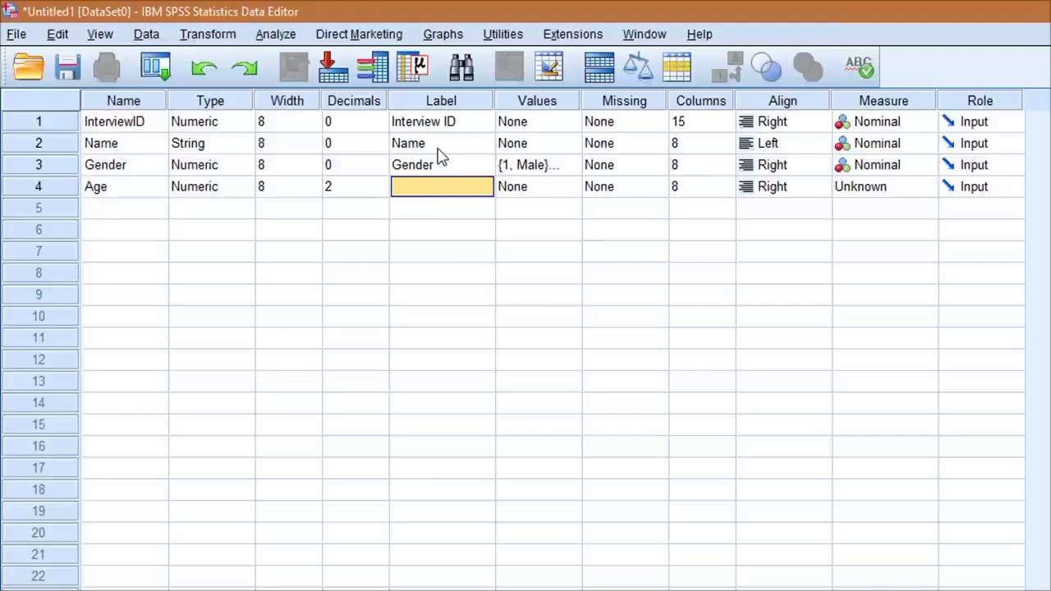
text(Age)
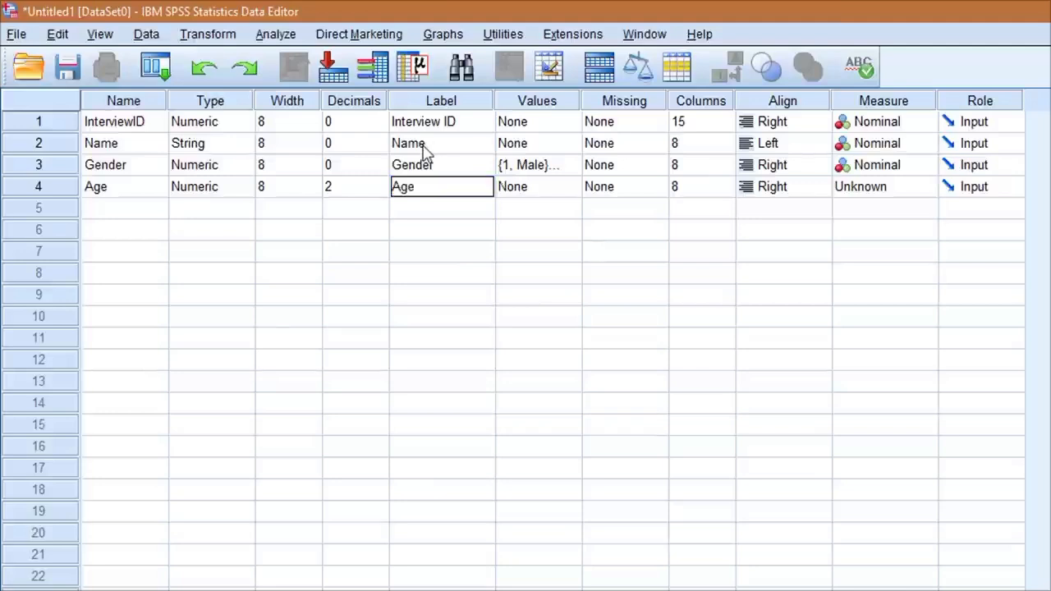
click(502, 185)
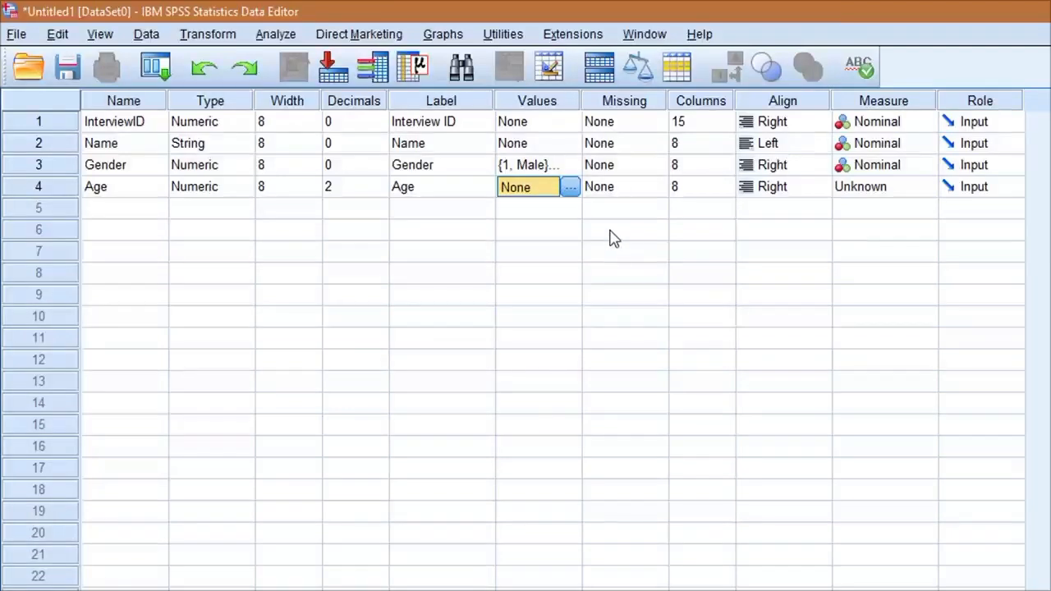
click(903, 190)
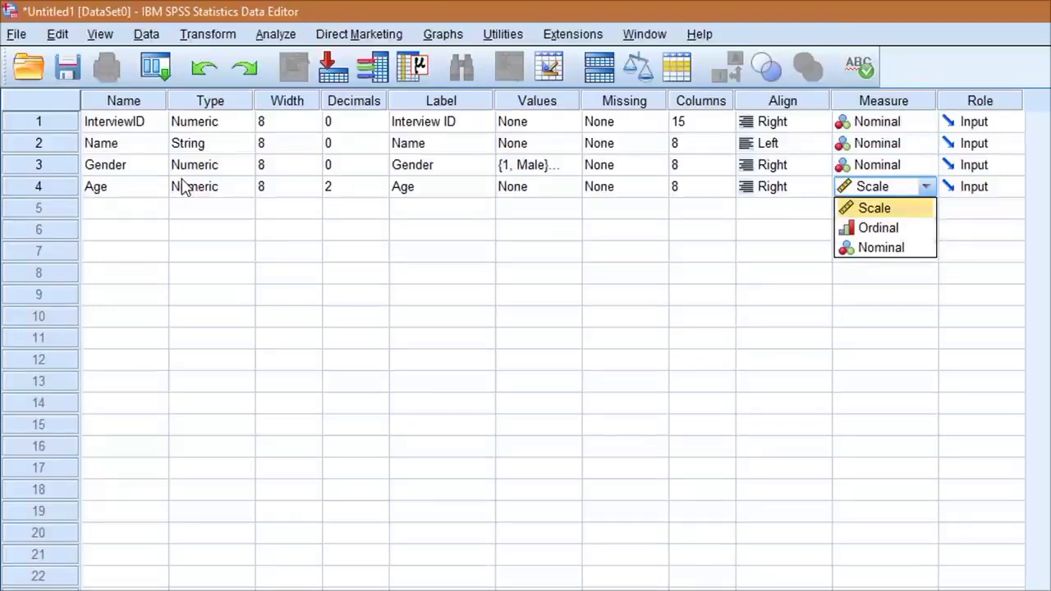
click(894, 212)
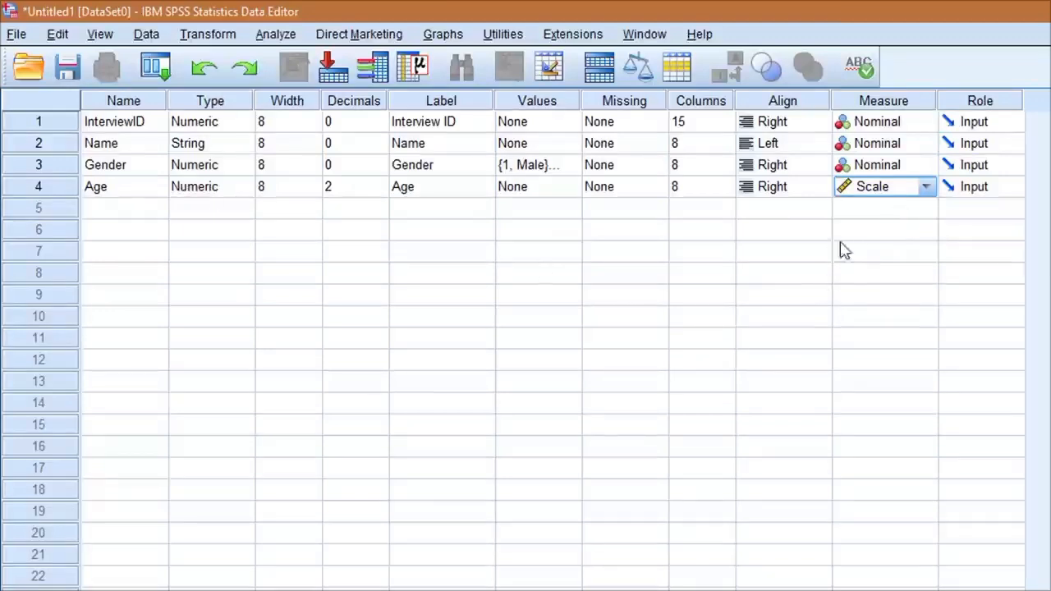
Add a fifth variable named Rice in the row below Age and set its decimals to 0
click(119, 213)
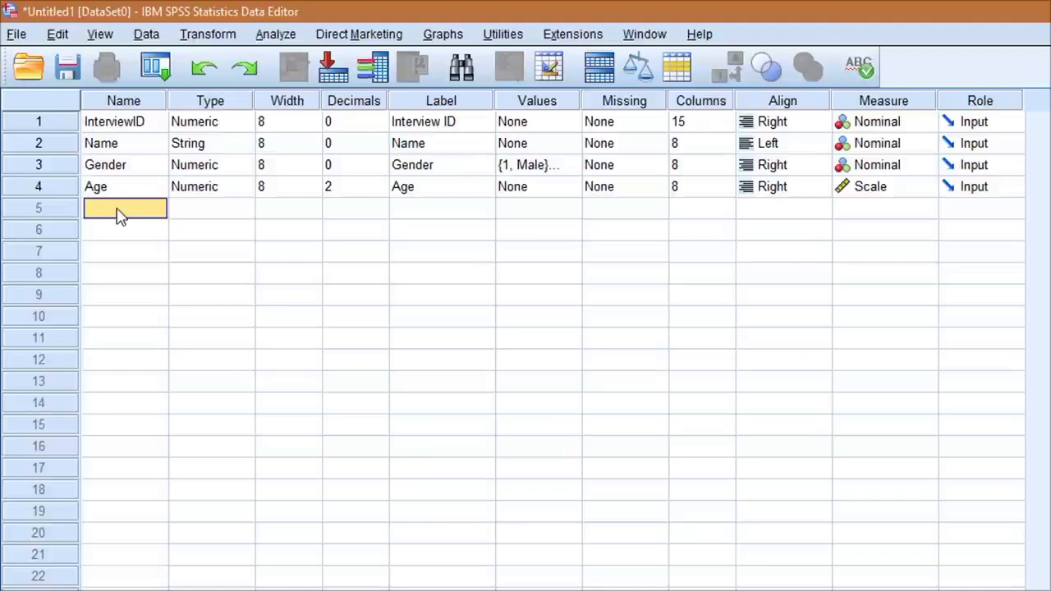
text(Rice)
key(Tab)
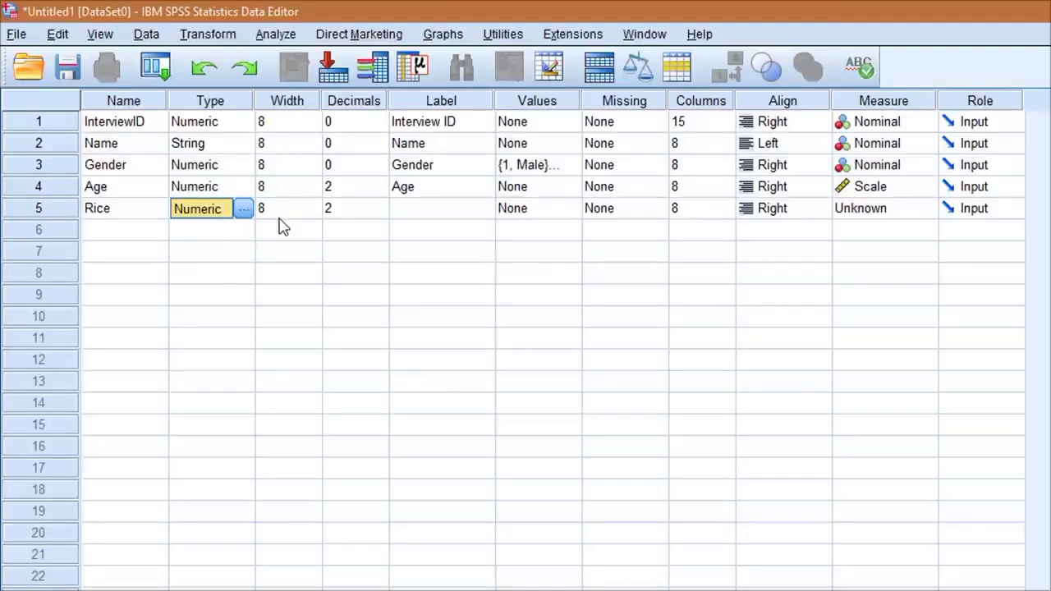
click(340, 212)
click(379, 213)
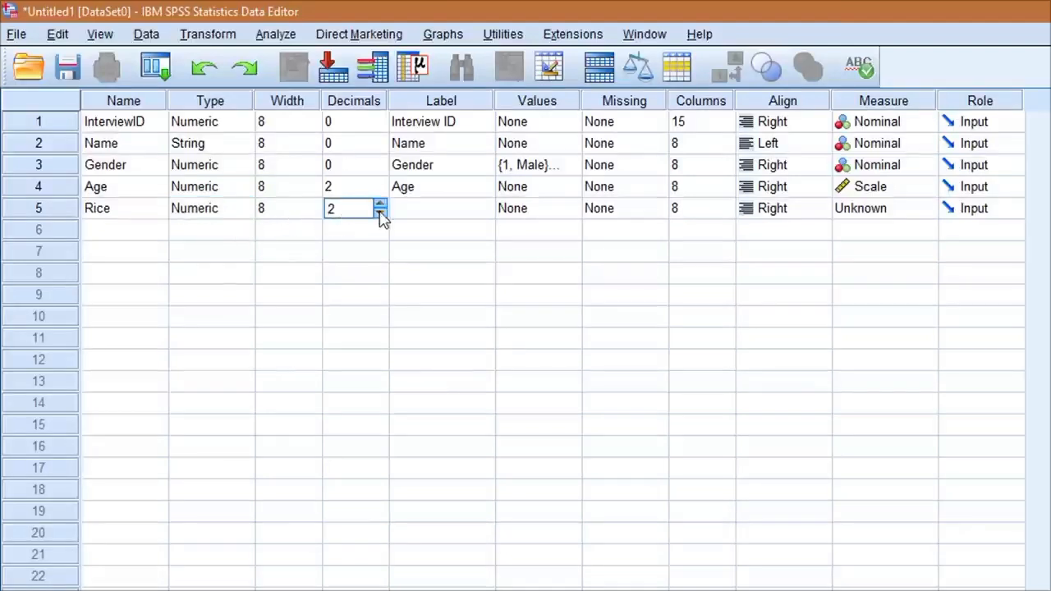
click(379, 213)
Label the Rice variable "Did you eat rice in the past 7 days?"
click(436, 208)
text(Rice)
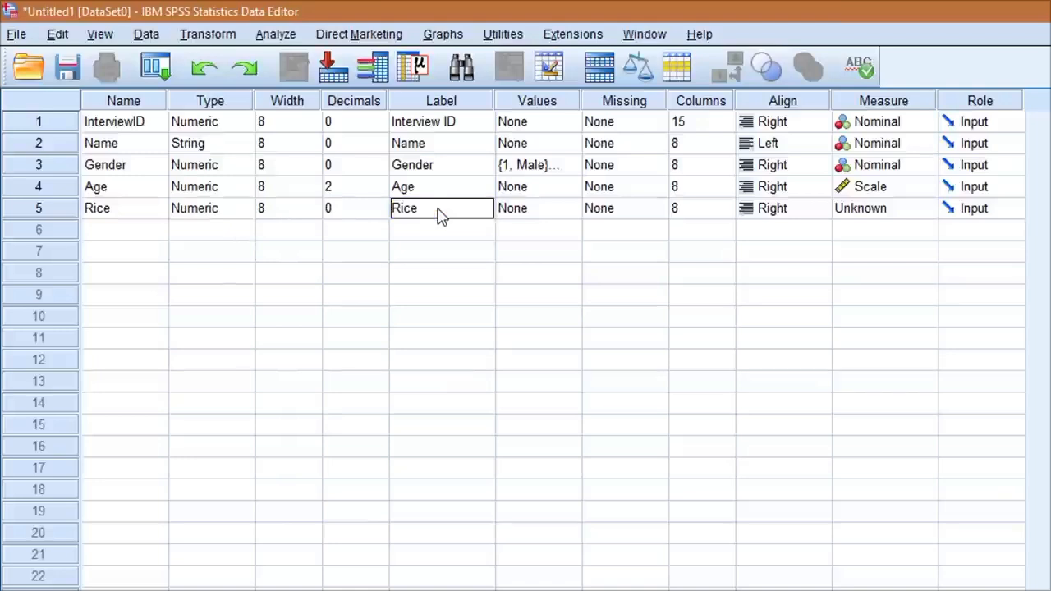
key(BackSpace)
key(BackSpace)
key(BackSpace)
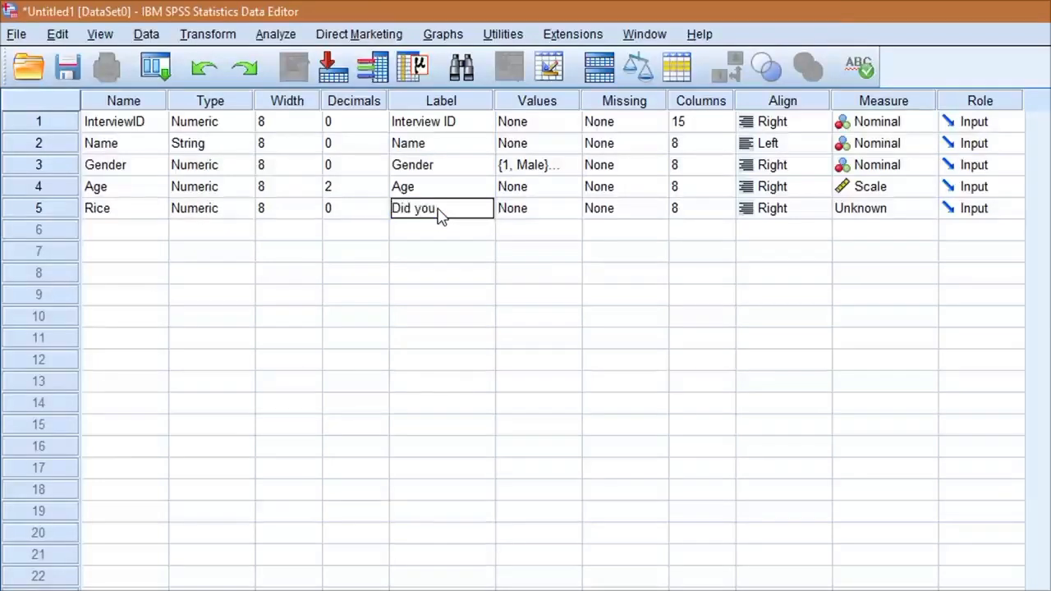
text(Did you eat rice in the pa)
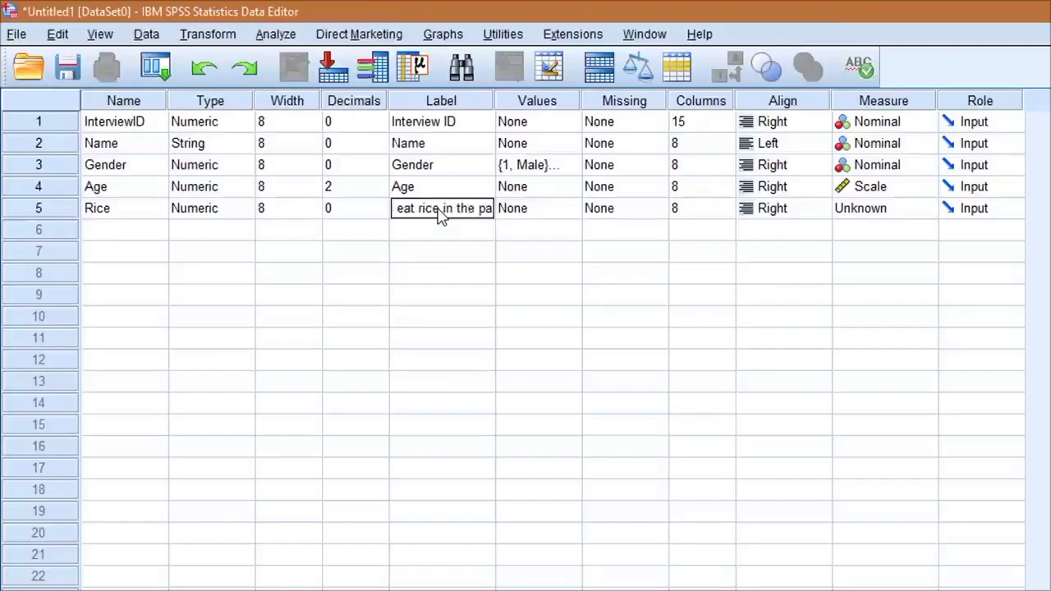
text(st 7 days?)
key(Tab)
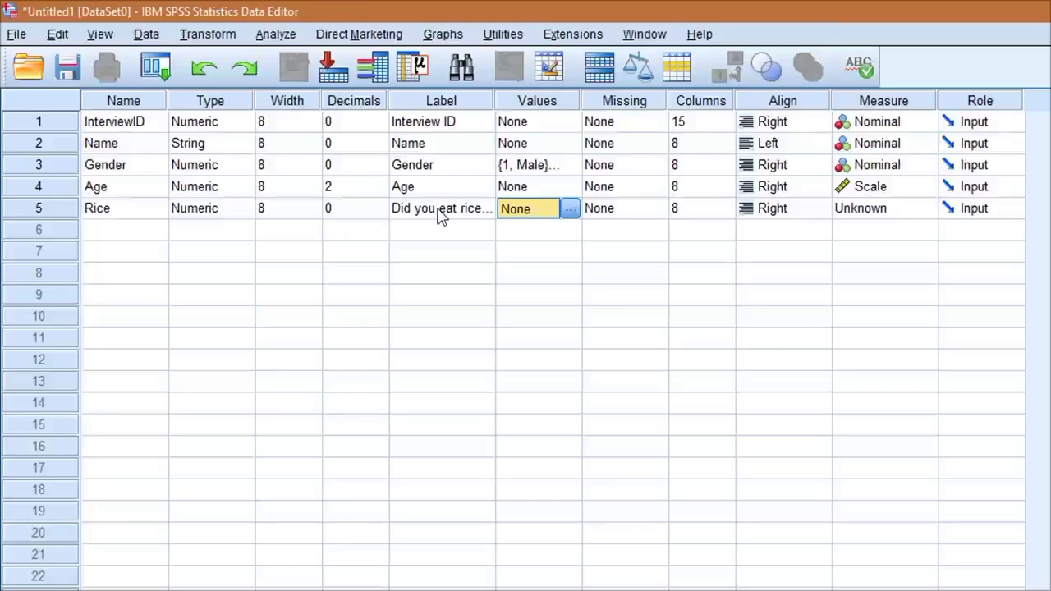
Code the Rice variable's values as 0 = "No" and 1 = "Yes", and set its measure to Ordinal
click(569, 209)
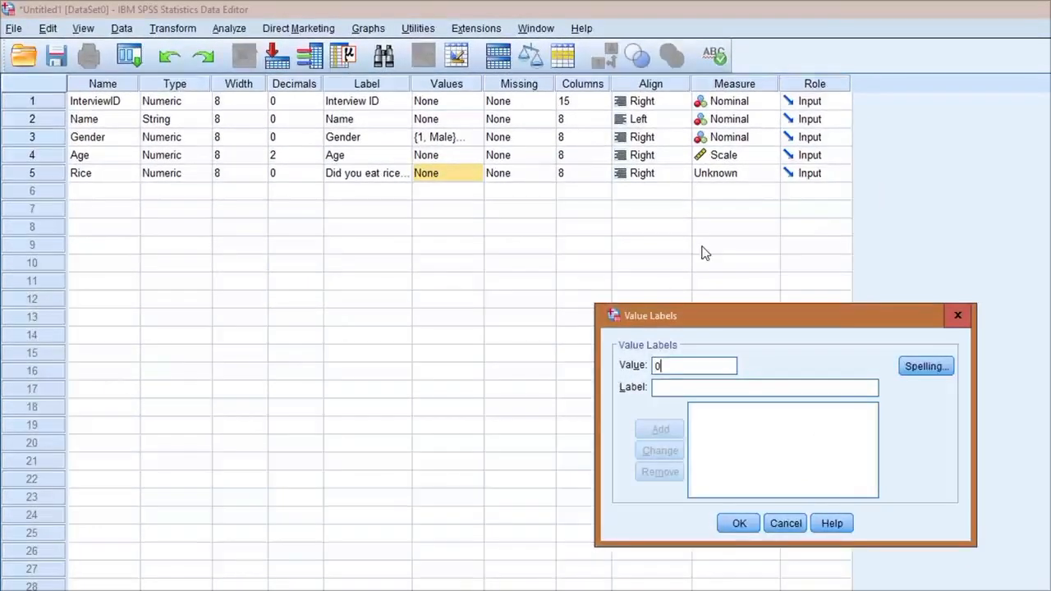
text(No)
key(Return)
text(Yes)
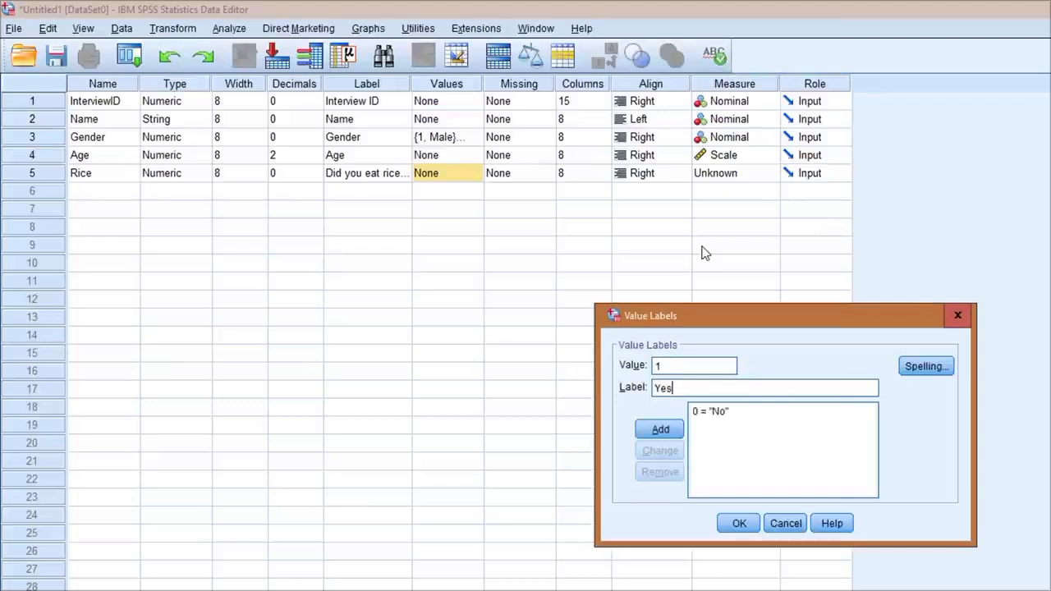
click(662, 429)
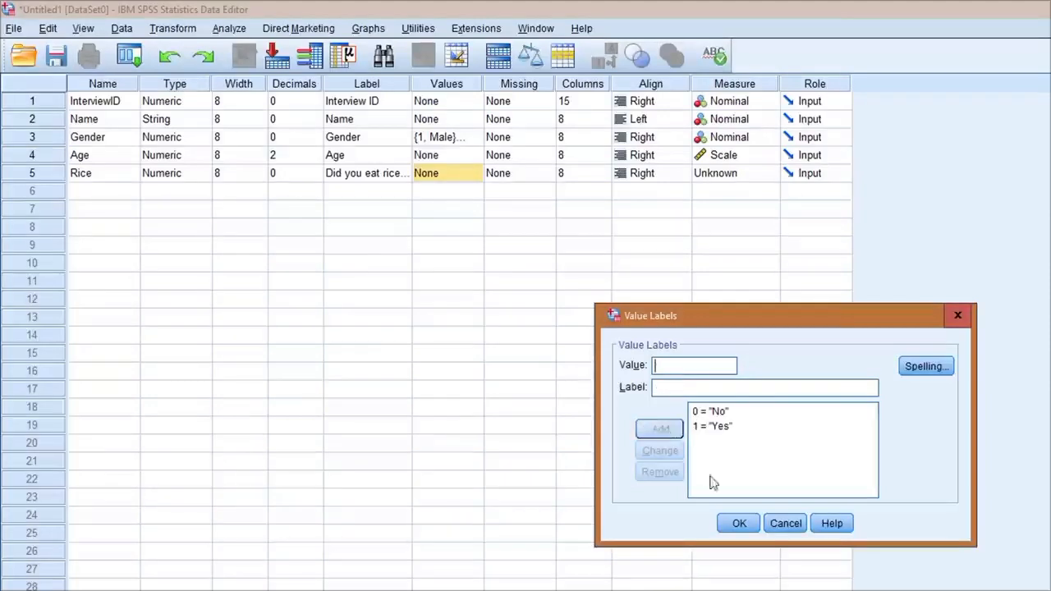
click(739, 524)
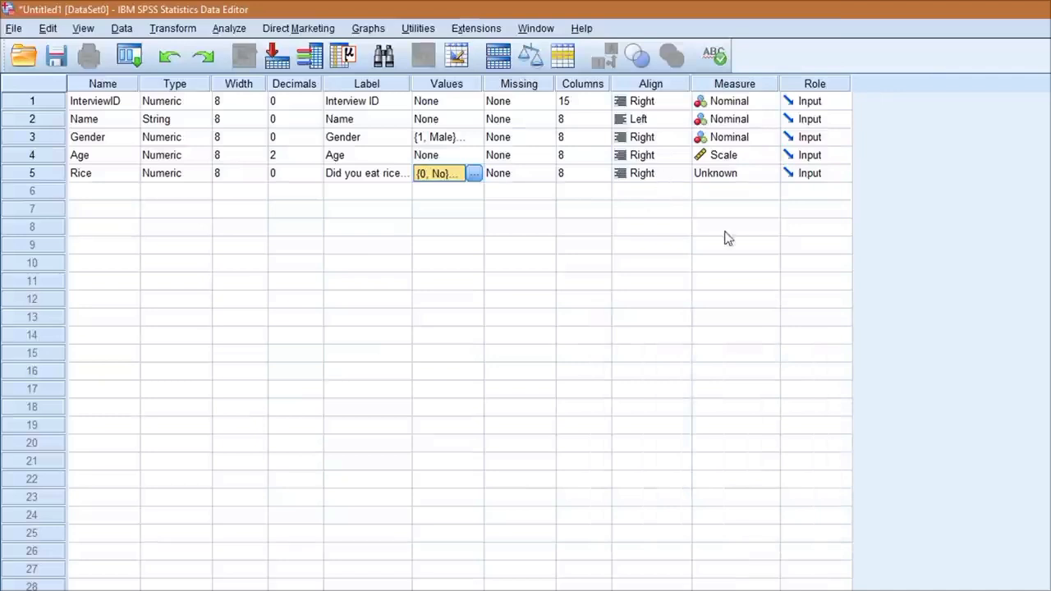
click(725, 177)
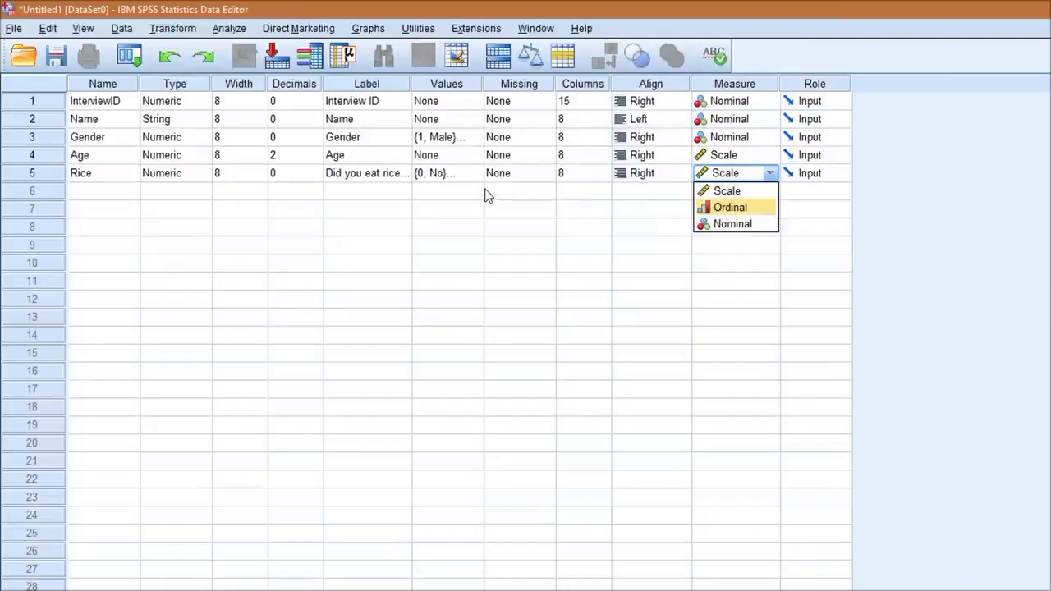
click(740, 213)
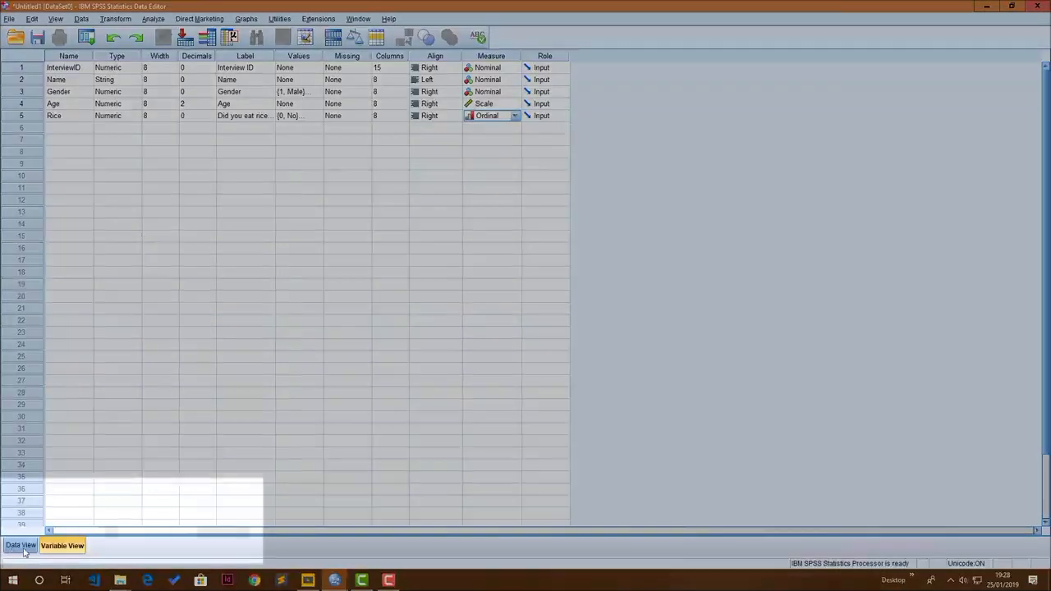
Show value labels in the data view and enter case 1 with the respondent's name, Male, age 15 and Yes for Rice
click(20, 544)
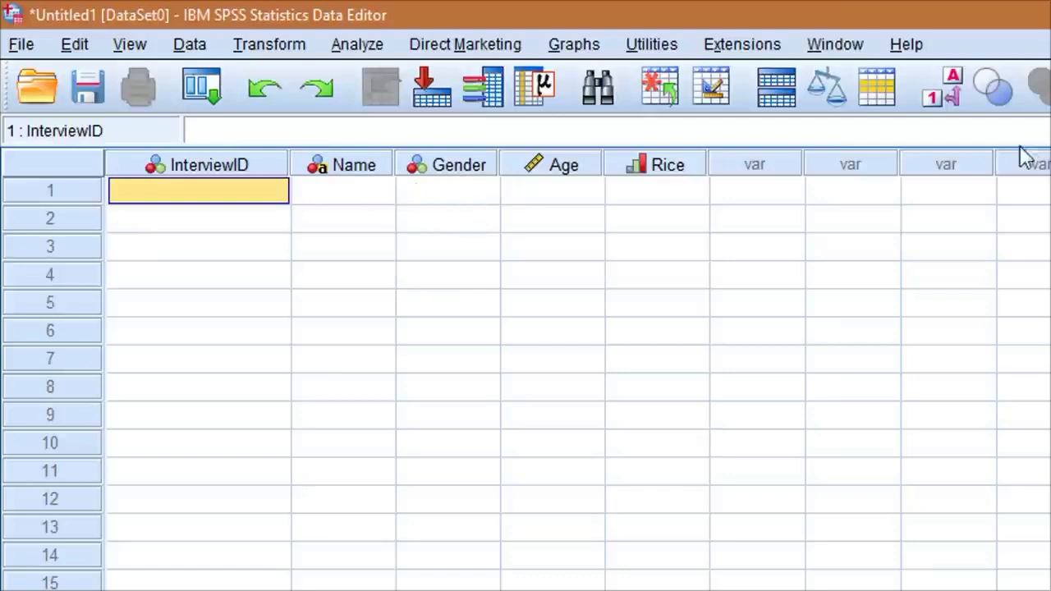
click(954, 96)
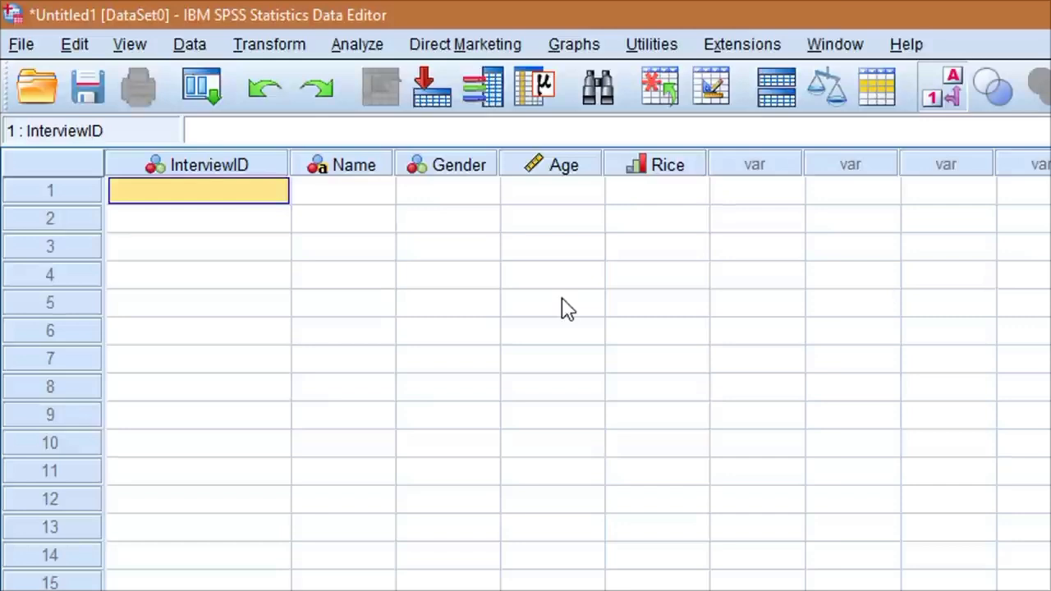
text(1)
key(Tab)
text(Peter)
key(Tab)
text(Male)
key(Tab)
text(15)
key(Tab)
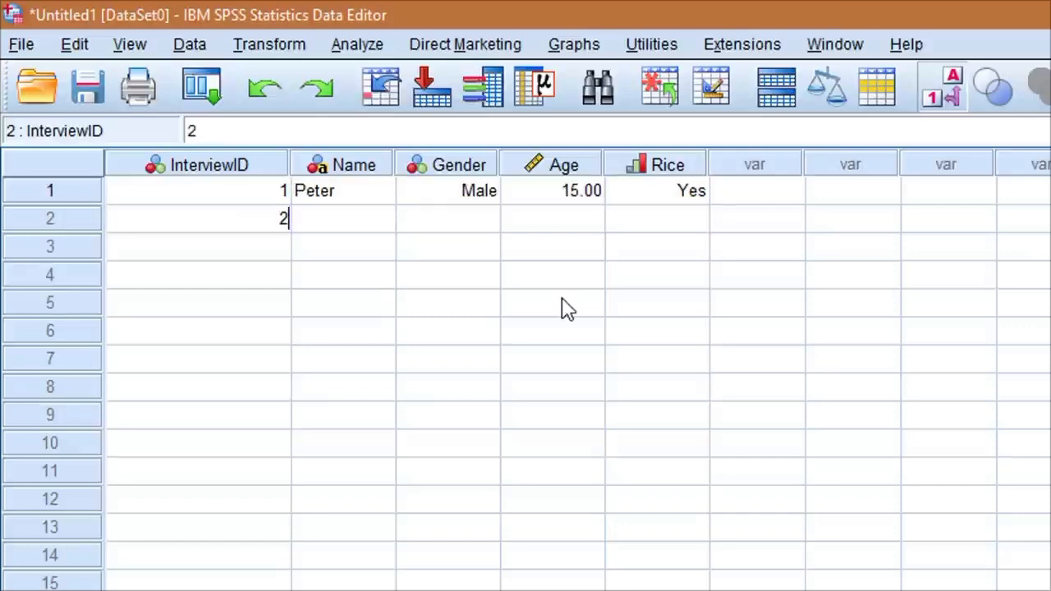
Enter case 2 with the respondent's name, gender Female, age 20 and Yes for Rice
key(Tab)
text(Marian)
key(Tab)
text(Fe)
key(Tab)
text(20)
key(Tab)
text(Yes)
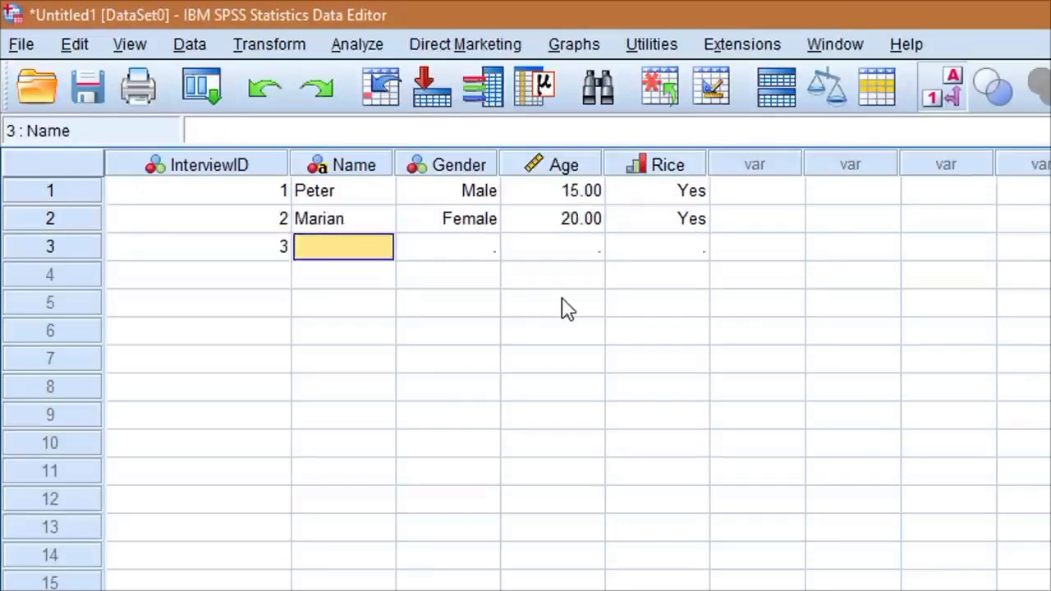
Enter cases 3 to 5 with the respondents' names, gender Male, ages 18, 13, 18, and Rice answers No, Yes, Yes
text(John	M	18	N	4	James	M	)
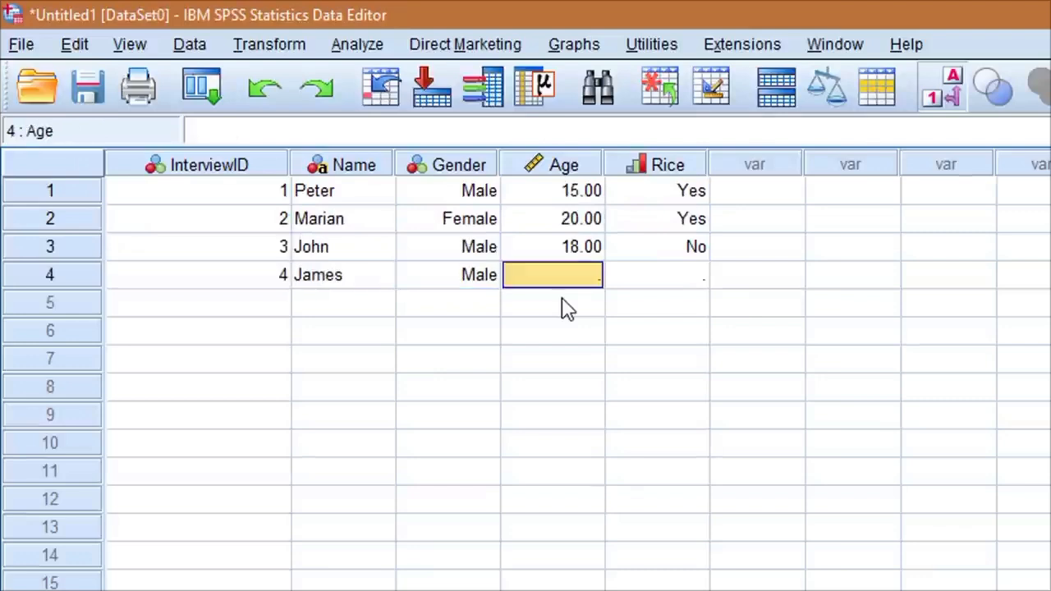
text(13	Ye	5	Peeter	M	18	Y	)
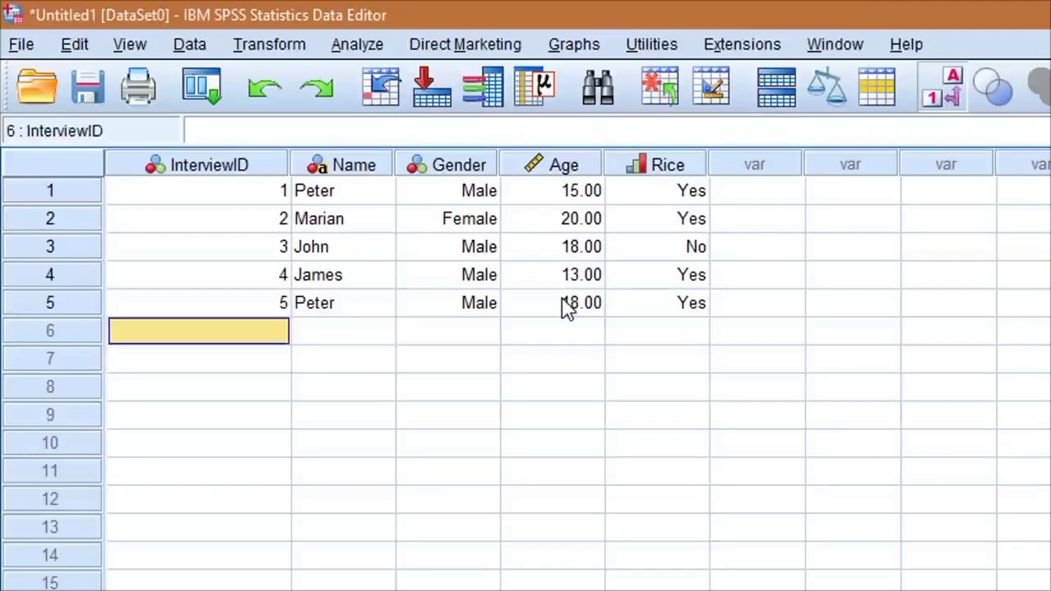
Enter cases 6 to 10 with the respondents' names, gender Female, ages 19, 22, 25, 22, 26, and Rice answers No, No, Yes, No, No
text(6	Emily	F	19	N	7	)
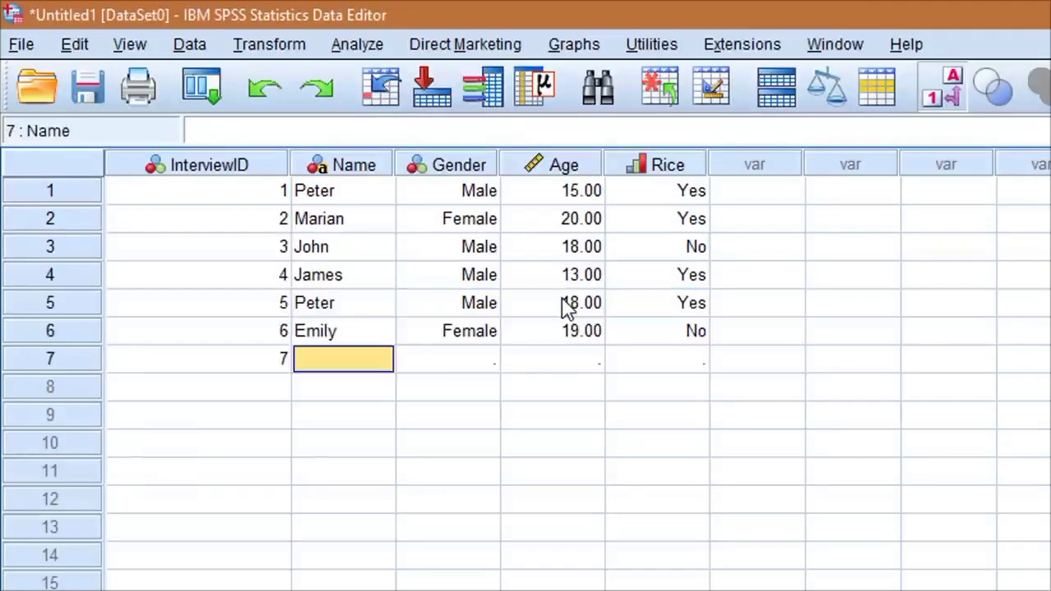
text(Erica	F	22	N	8	Jean	Fe)
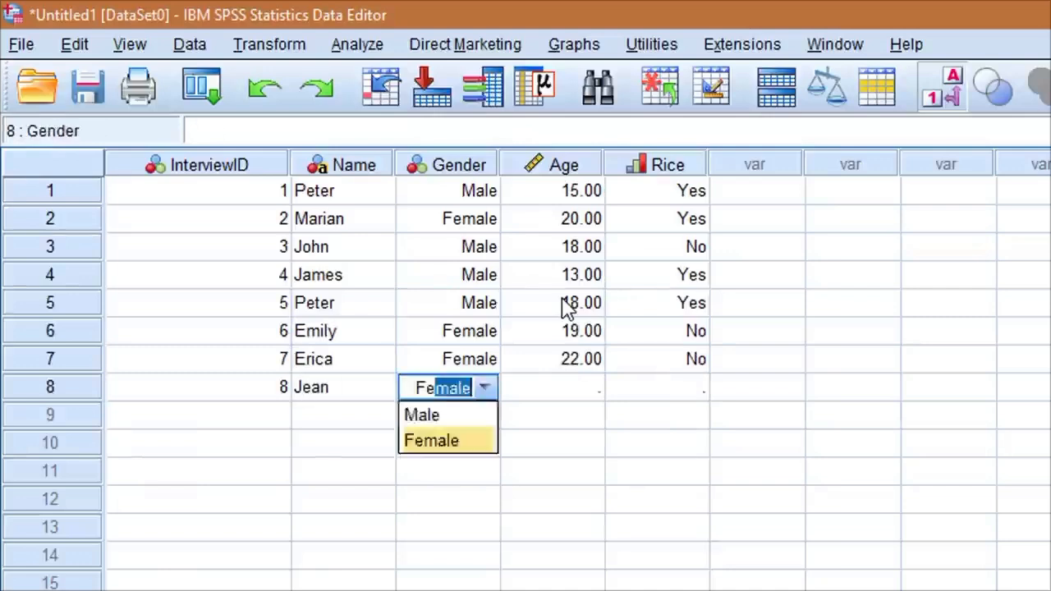
text(	25	Y	9	Jane	F	22	)
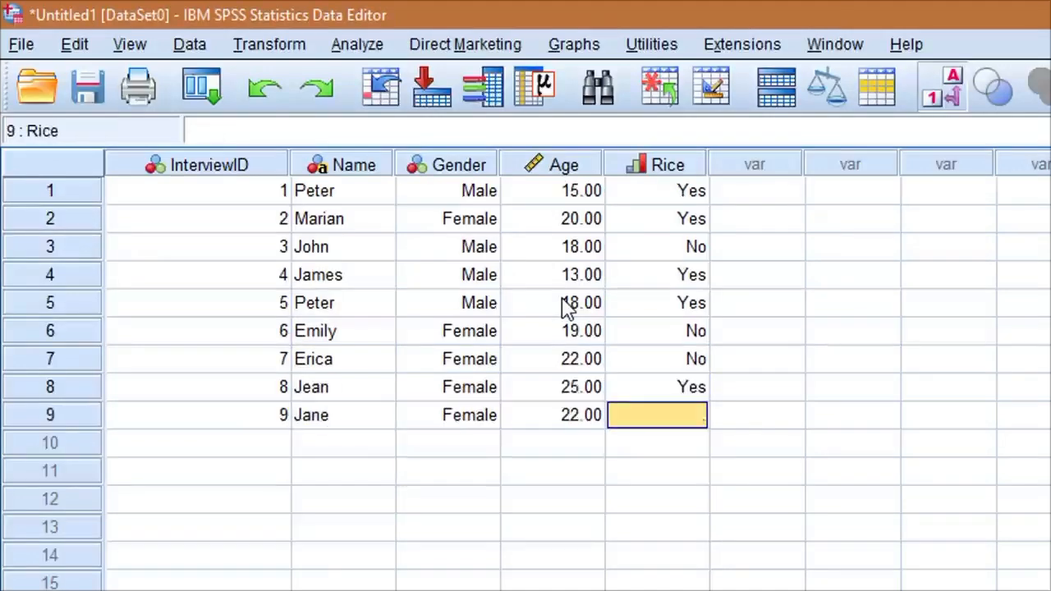
text(N	10	Victoria	F	26	N	11)
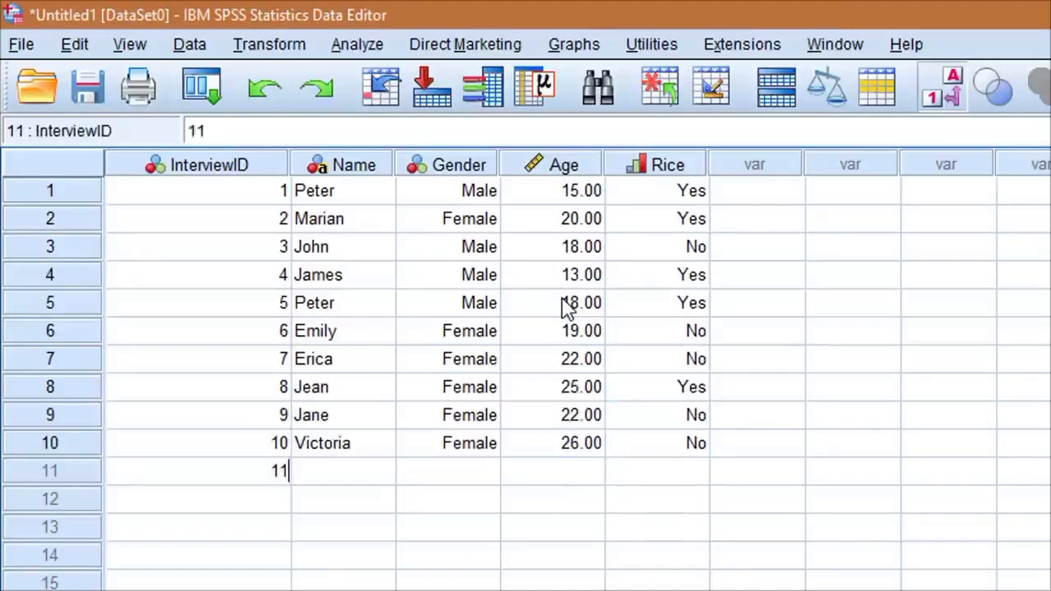
Enter cases 11 to 15 with the respondents' names, gender Male, ages 17, 19, 22, 23, 22, and Rice answers Yes, Yes, Yes, No, Yes
text(	Sean	M	17	Y	12	)
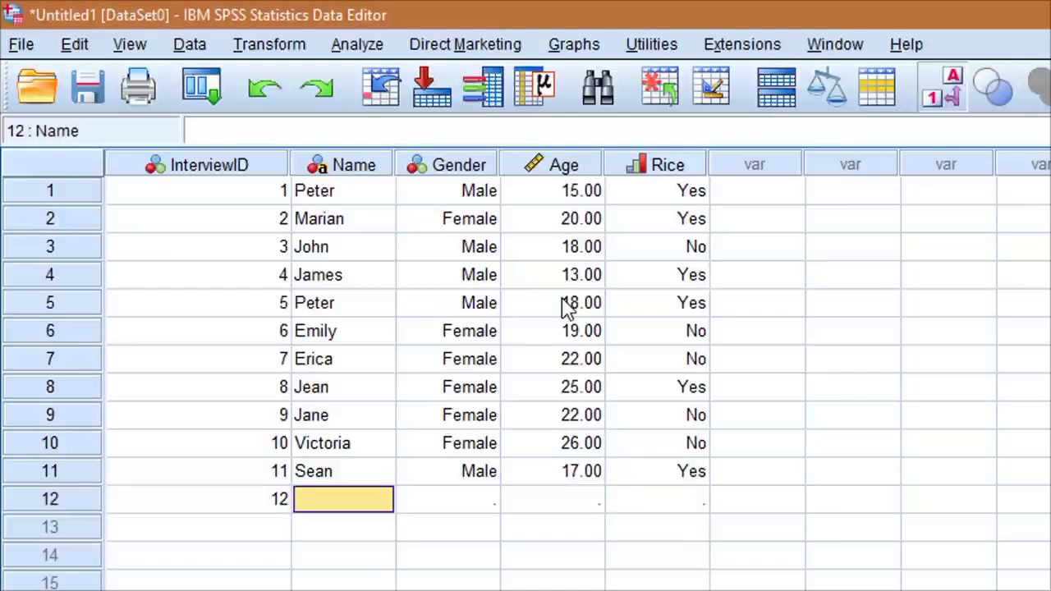
text(Ryan	M	19	Y	13	Kelvin	M	)
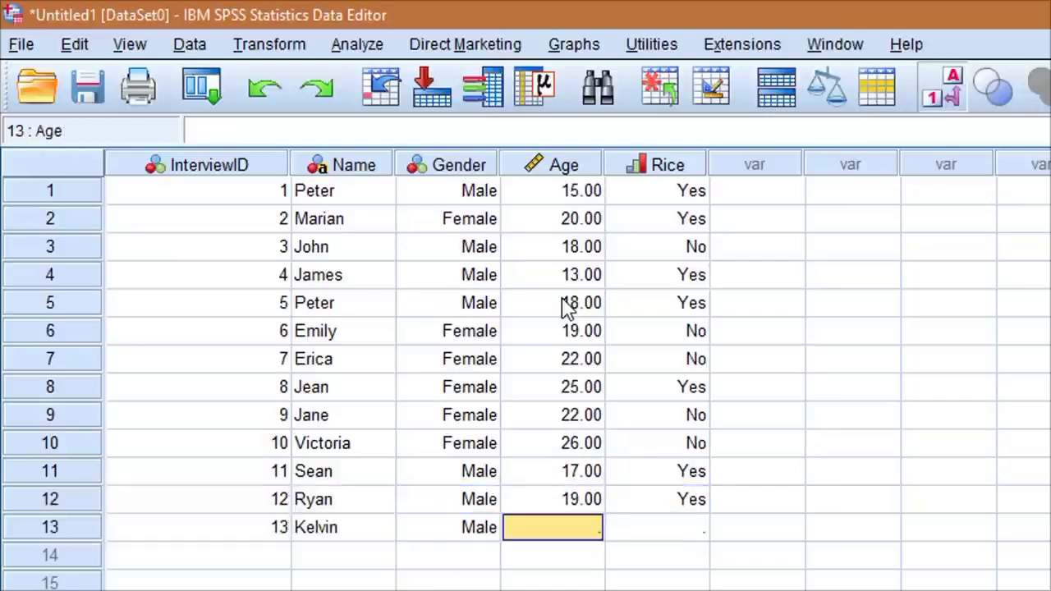
text(22	Y	14	Sangwani	M	23	N)
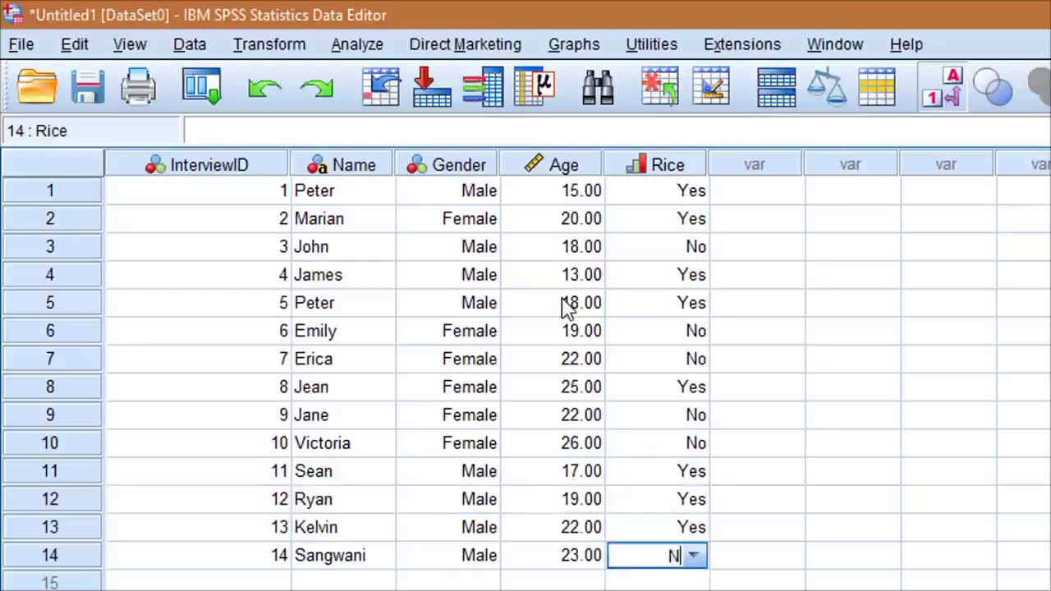
text(	15	Robert	M	22	Y	16	R)
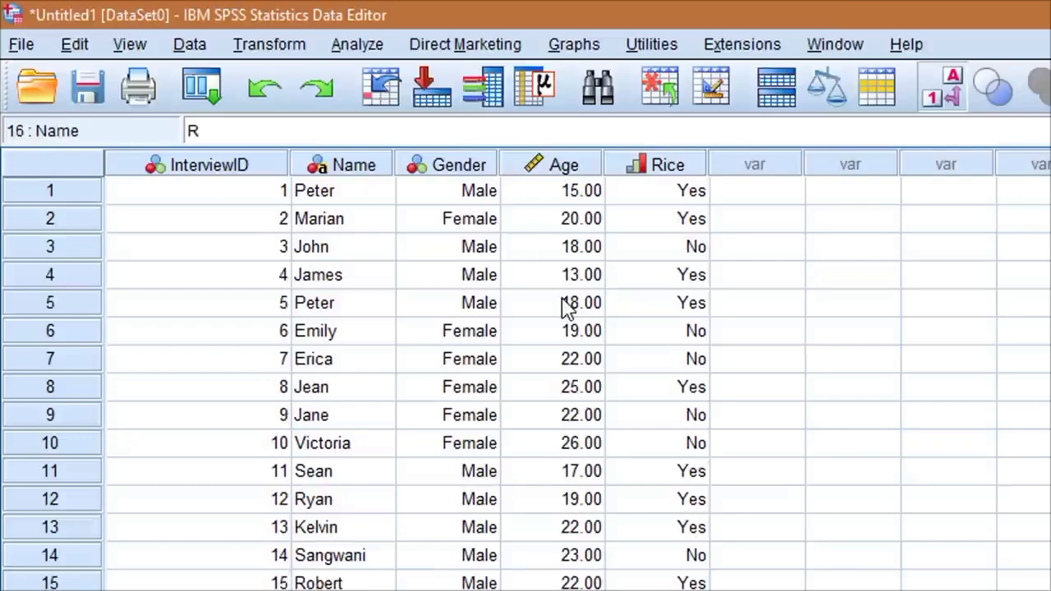
Enter cases 16 to 18 with the respondents' names, genders Male, Female, Female, ages 18, 19, 25, and Rice answers Yes, No, Yes
text(alph	M	)
text(18	Y	)
text(17	Cicy	F)
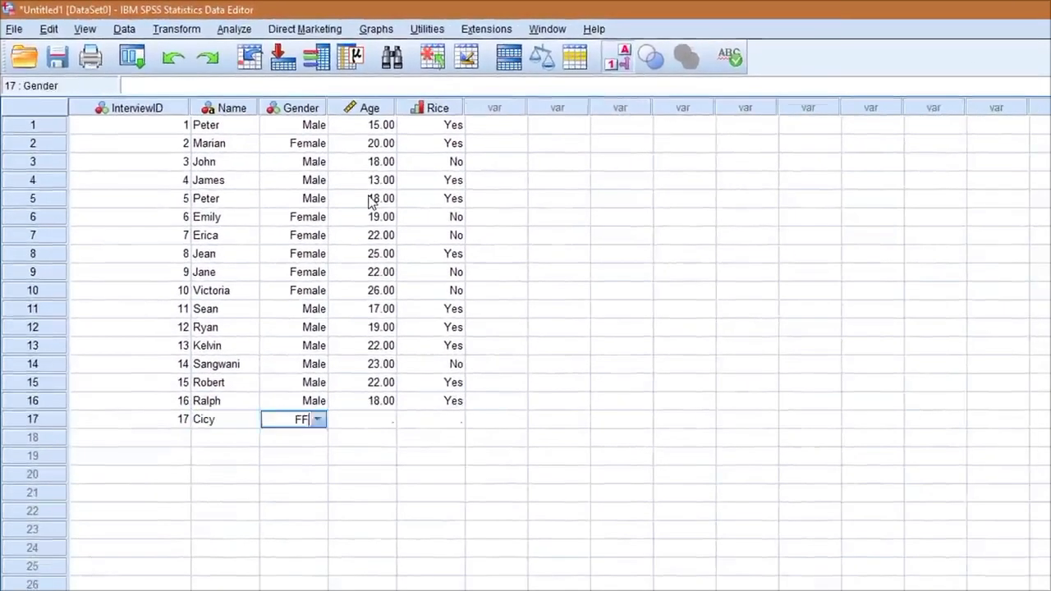
text(	19	N	18	Maggie	F)
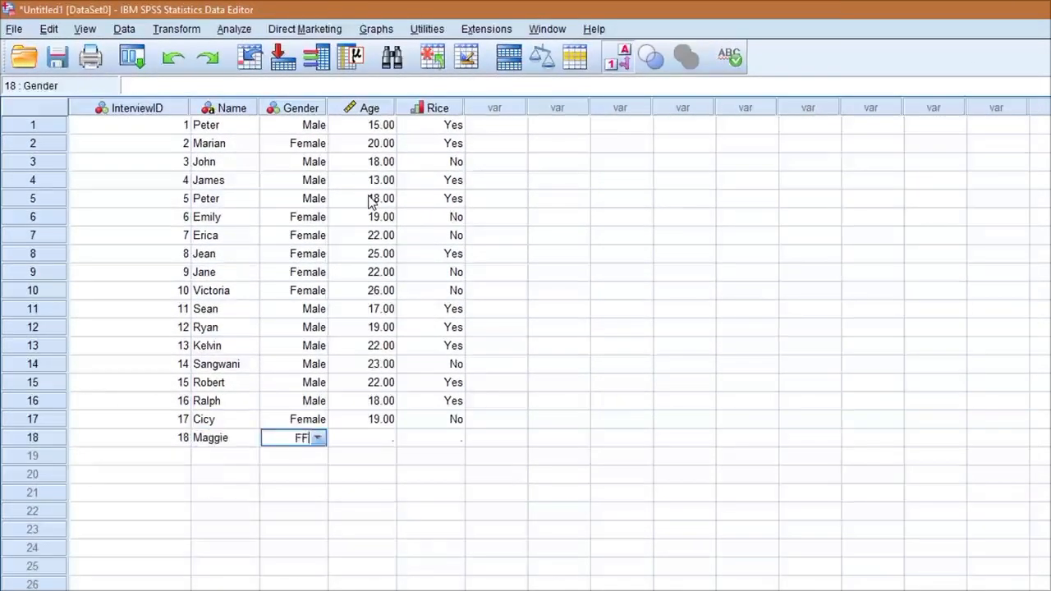
text(	25	Y	19)
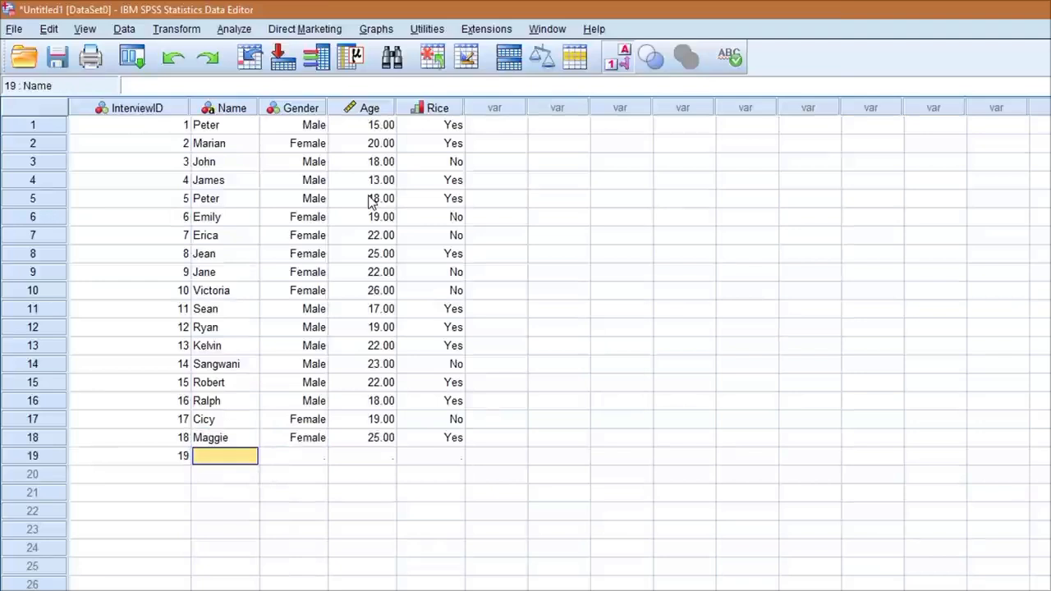
Enter case 19 with the respondent's name, gender Female, age 22 and No for Rice
text(Chifundo)
key(Tab)
text(Female)
key(Tab)
text(22)
key(Tab)
text(No)
key(Tab)
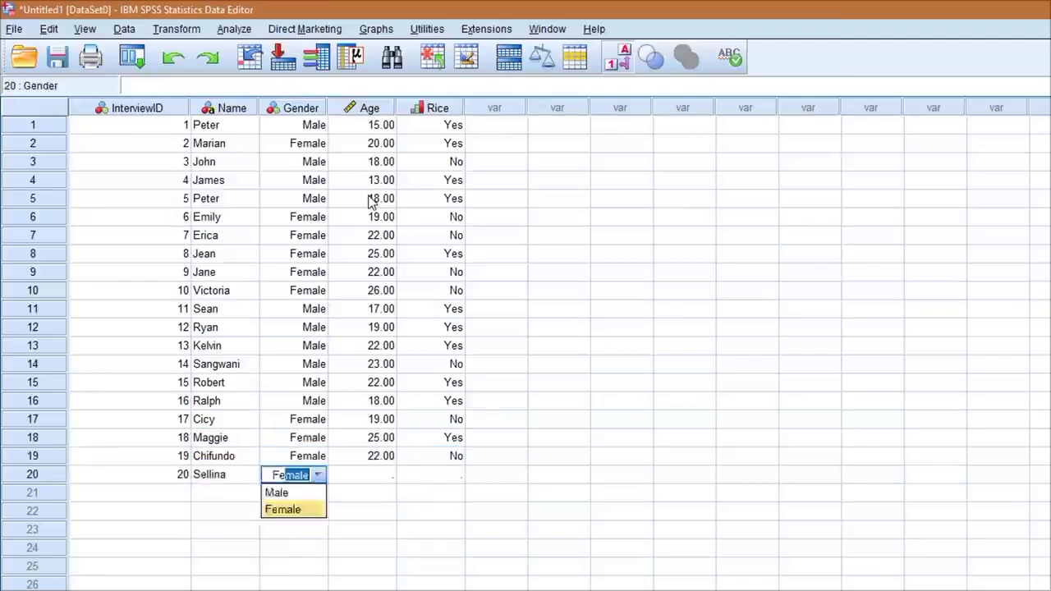
Complete case 20 with gender Female, age 25 and Yes for Rice
key(Tab)
text(25)
key(Tab)
text(Yes)
key(Tab)
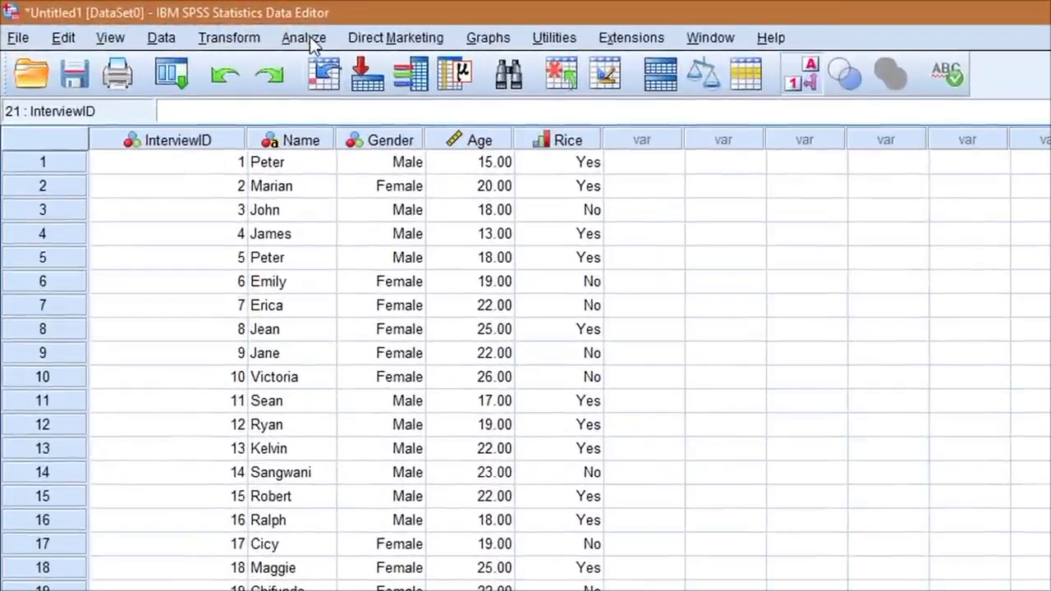
Set up a Frequencies analysis with Gender and "Did you eat rice in the past 7 days?" as its variables
click(302, 38)
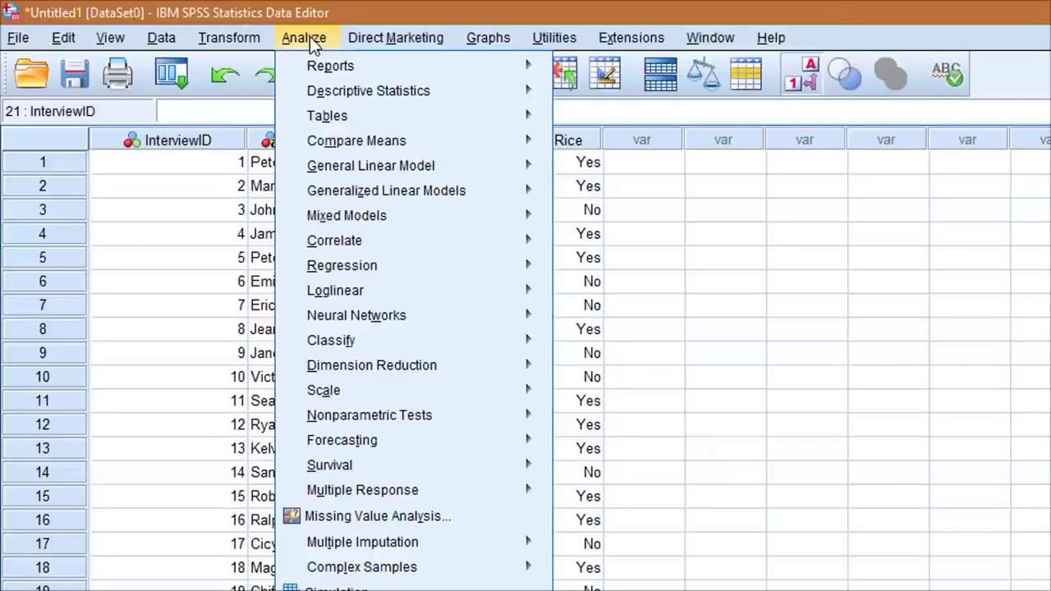
mouse_move(324, 97)
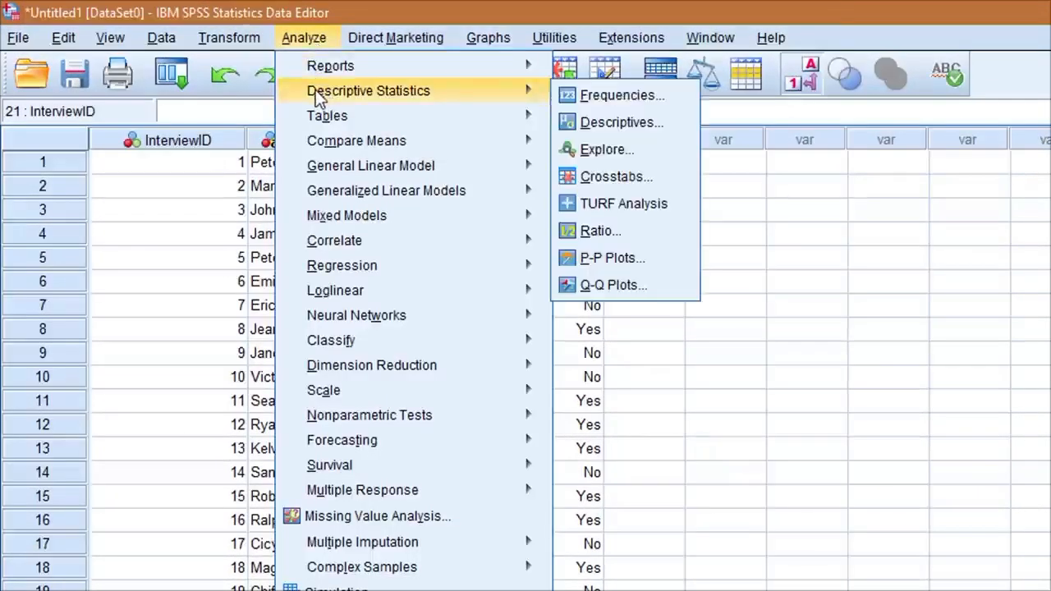
click(592, 97)
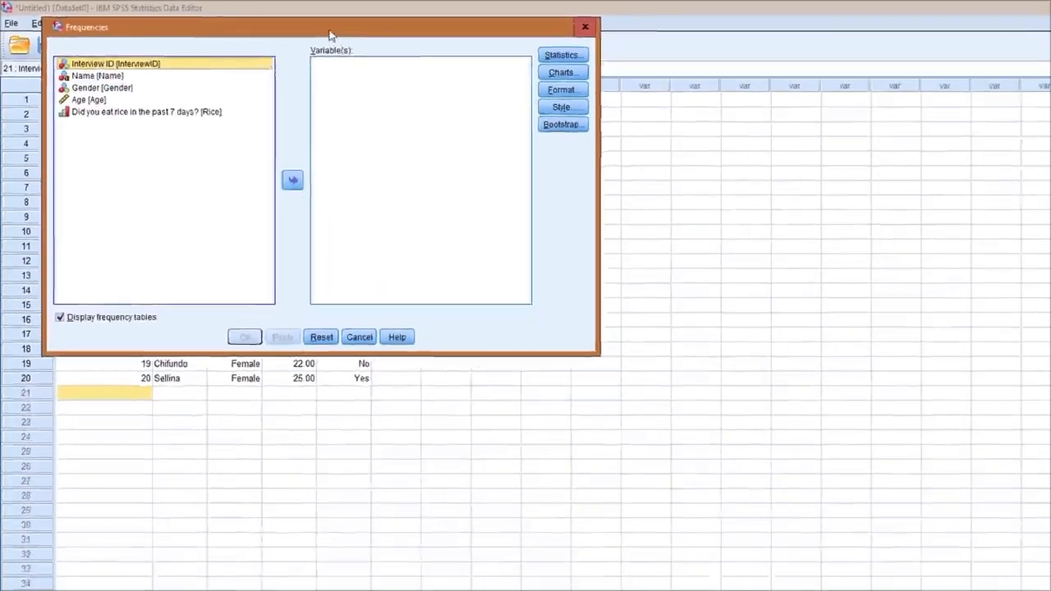
drag(331, 35, 405, 127)
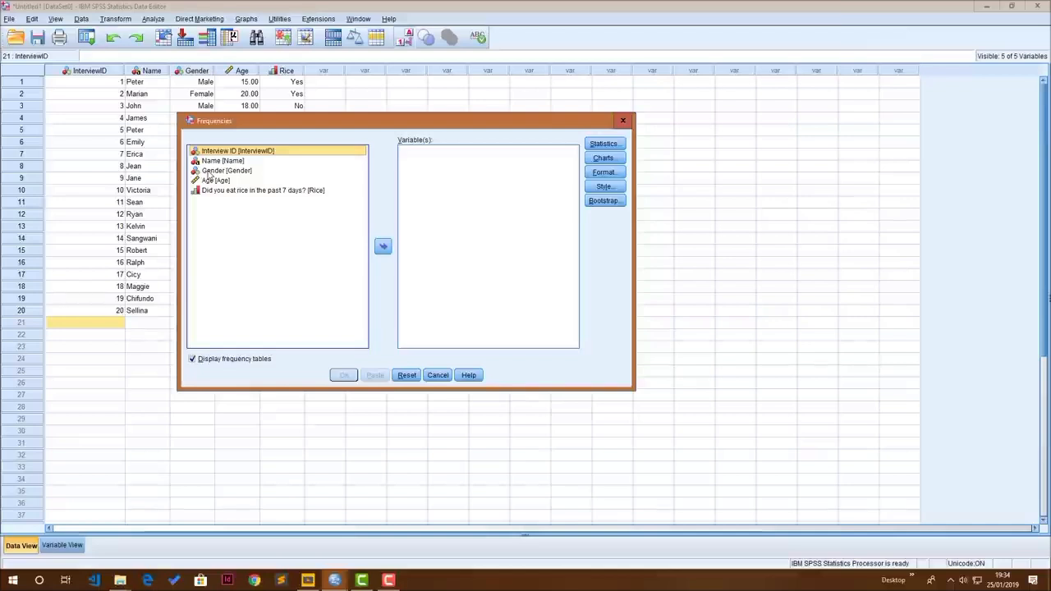
drag(210, 175, 440, 179)
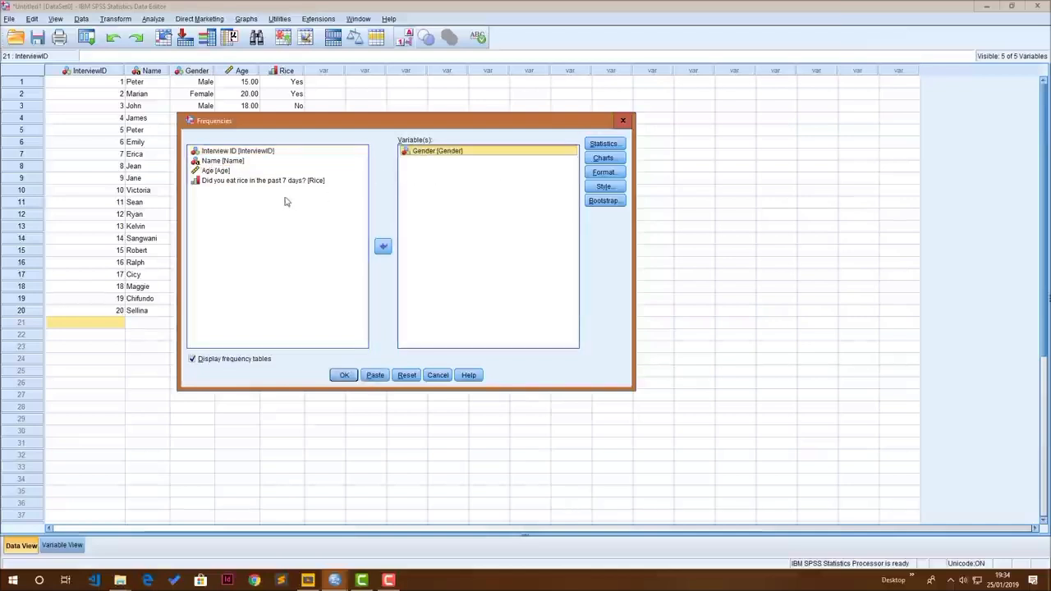
drag(215, 181, 435, 189)
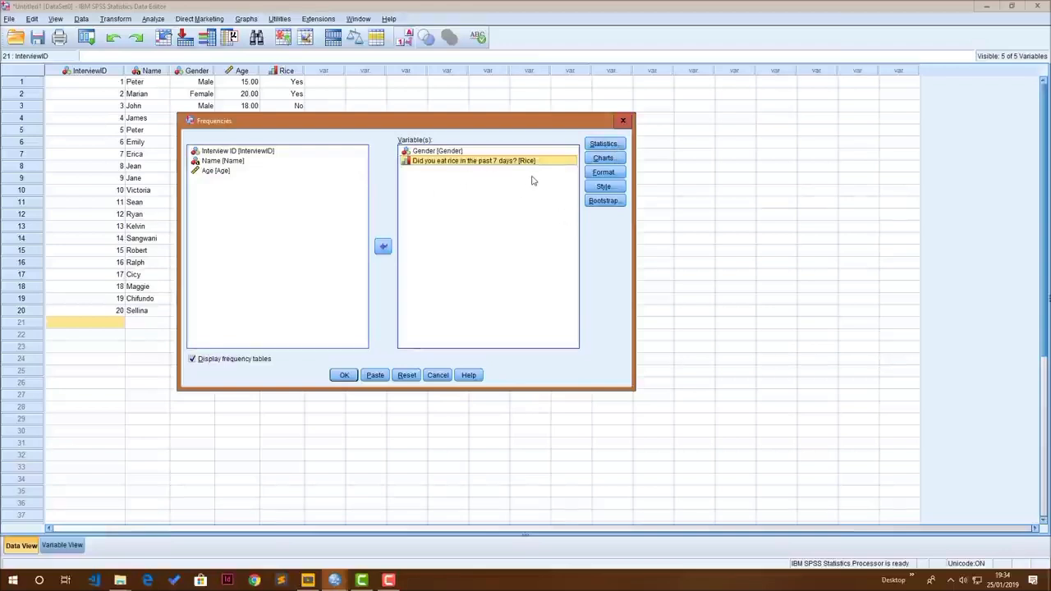
Add bar charts showing frequencies to the analysis, keep the frequency tables displayed, and run it
click(603, 158)
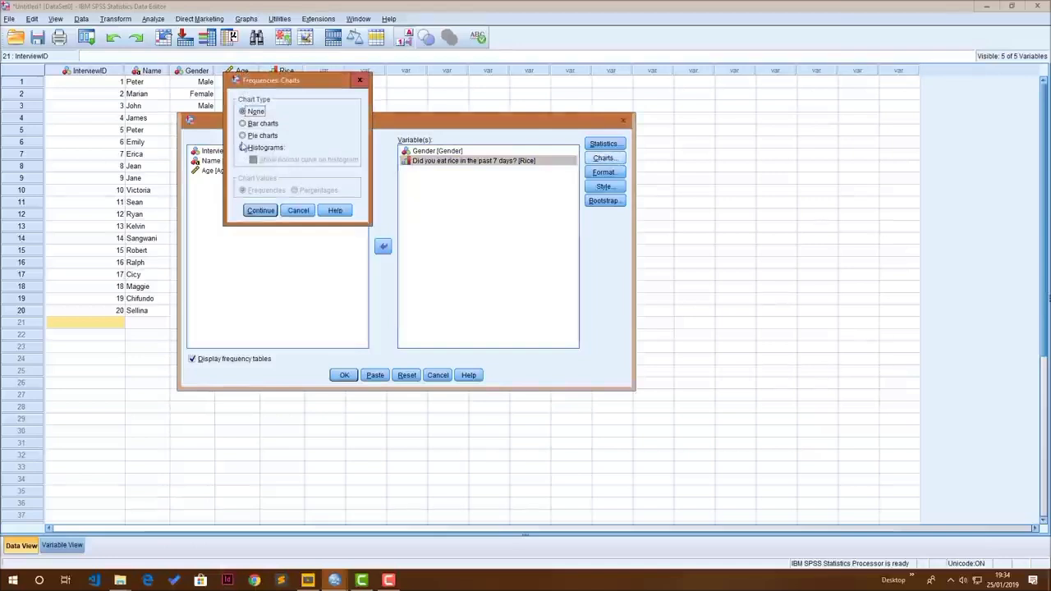
click(243, 135)
click(243, 123)
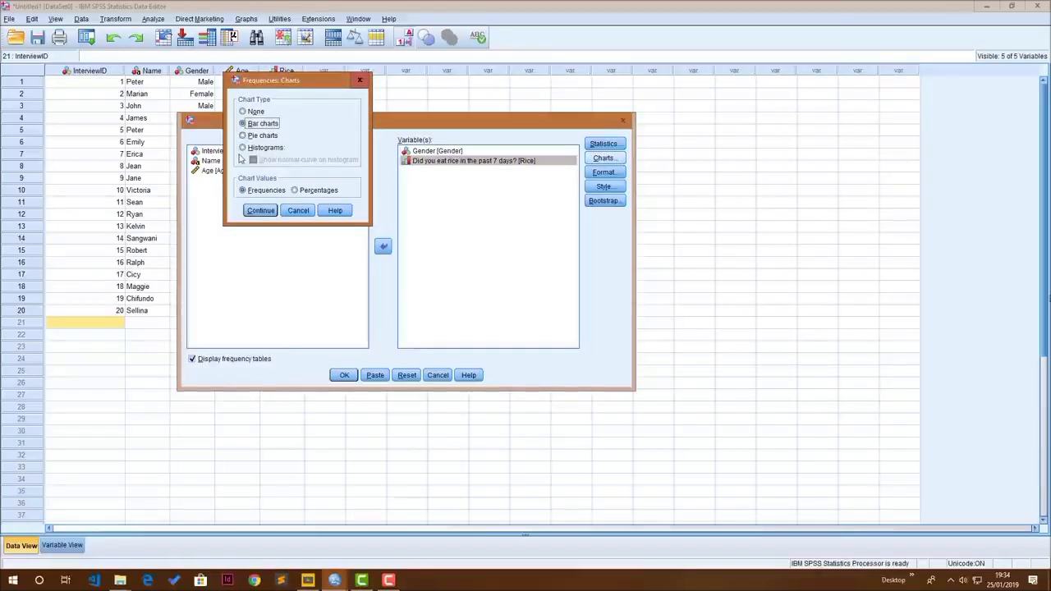
click(259, 210)
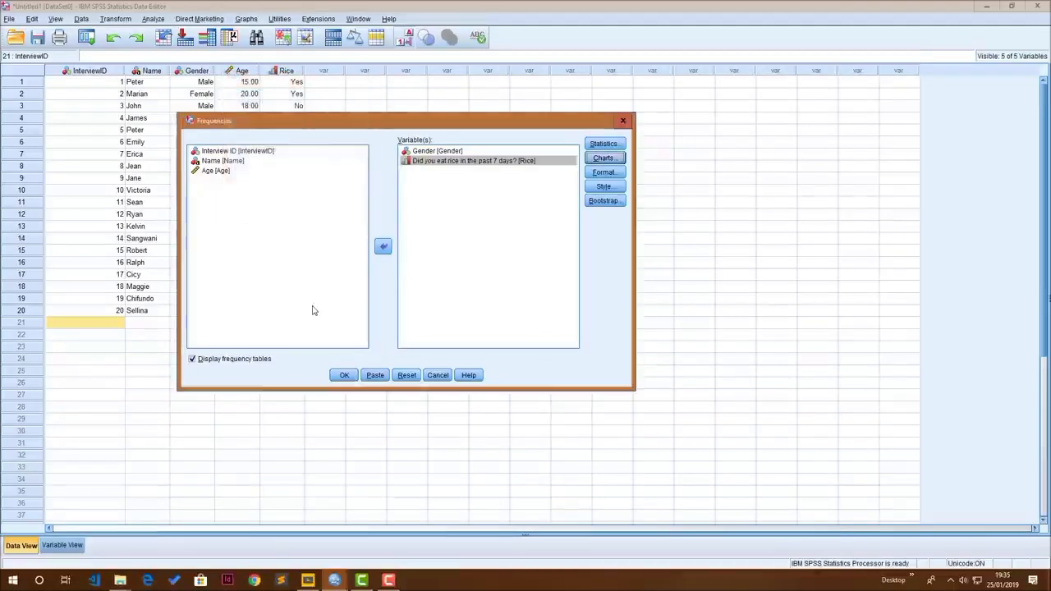
click(191, 359)
click(191, 359)
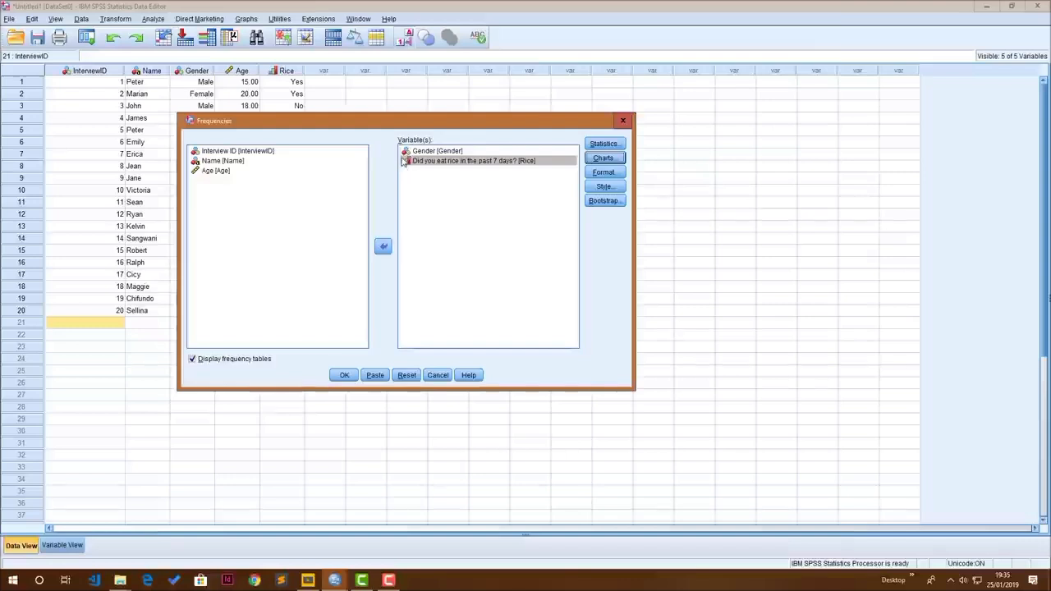
click(345, 375)
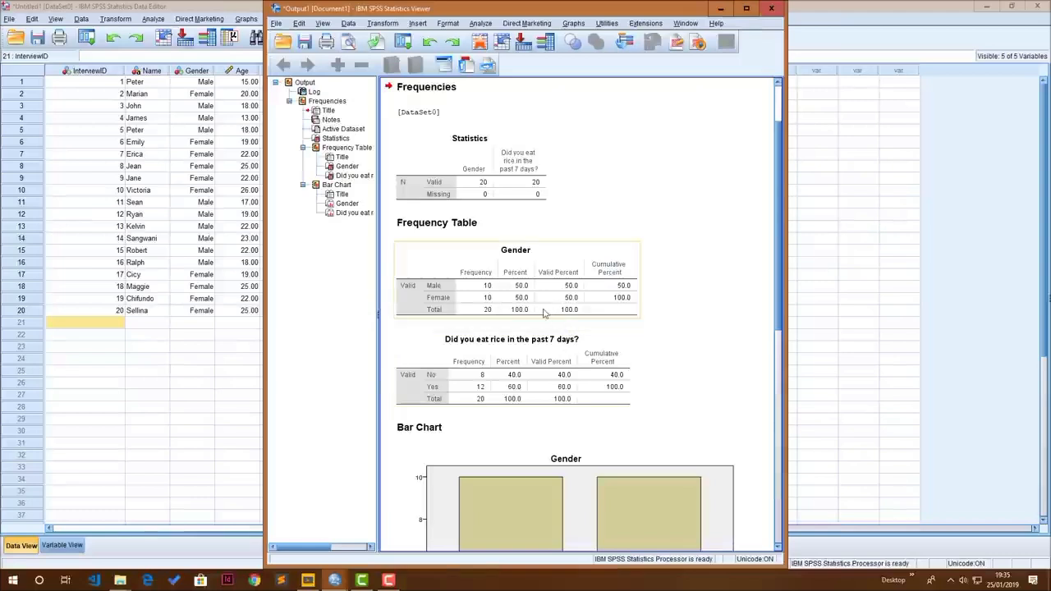
Examine the frequency tables and bar charts for Gender and rice consumption in the output
scroll(598, 246, down, 2)
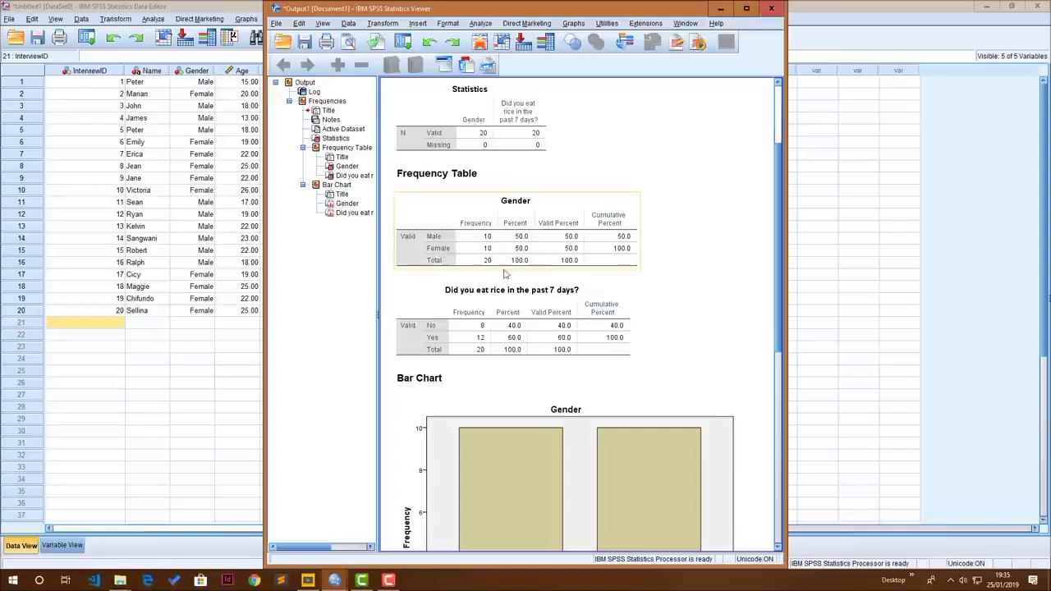
scroll(517, 275, down, 3)
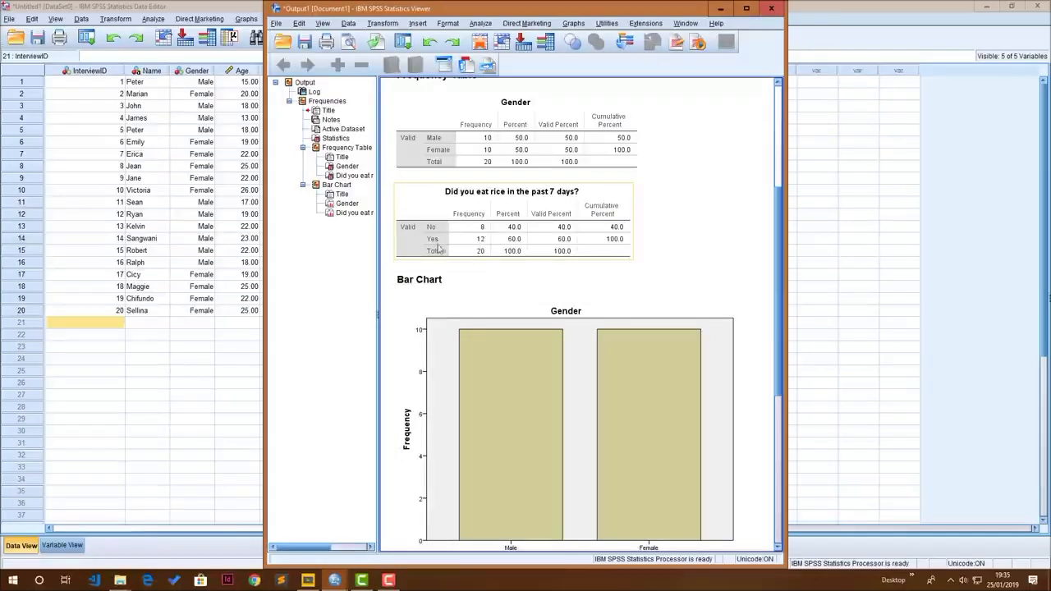
scroll(470, 259, down, 3)
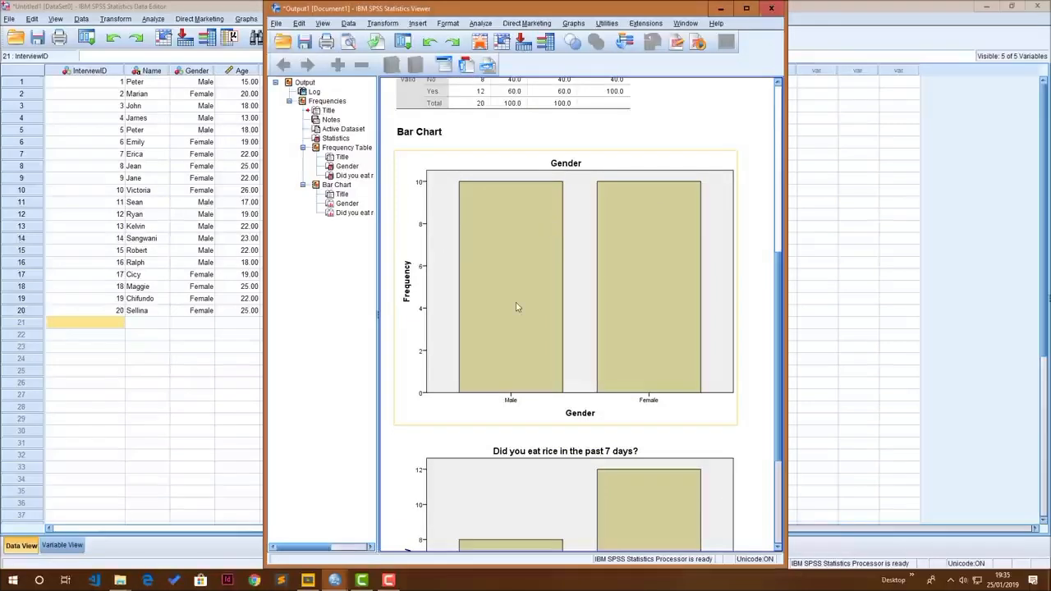
scroll(516, 305, down, 2)
scroll(516, 305, up, 1)
scroll(562, 277, down, 3)
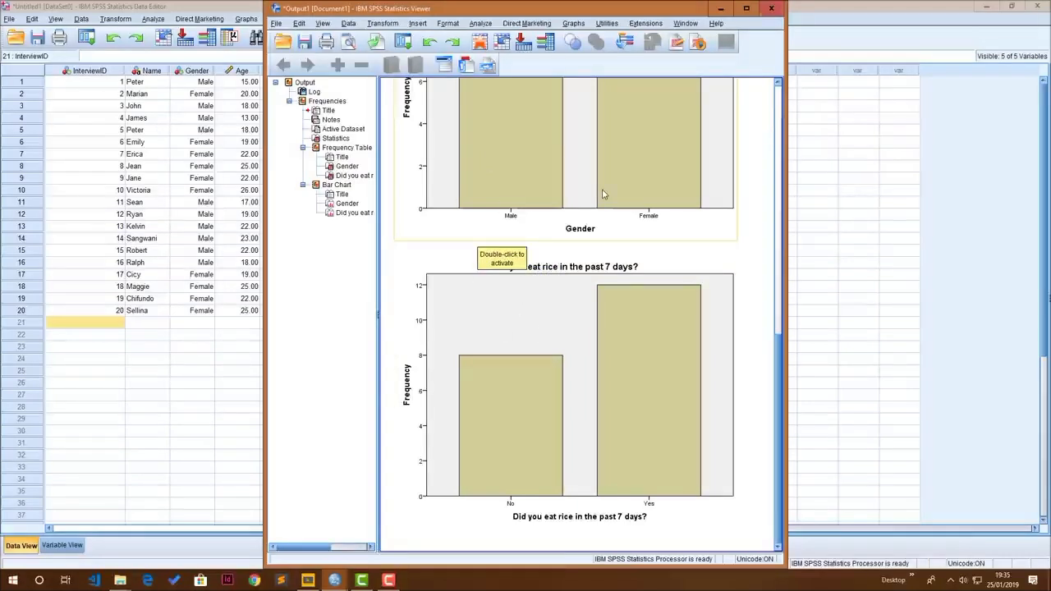
Copy the bar chart "Did you eat rice in the past 7 days?" and paste it into the blank Word document
click(519, 285)
right_click(519, 283)
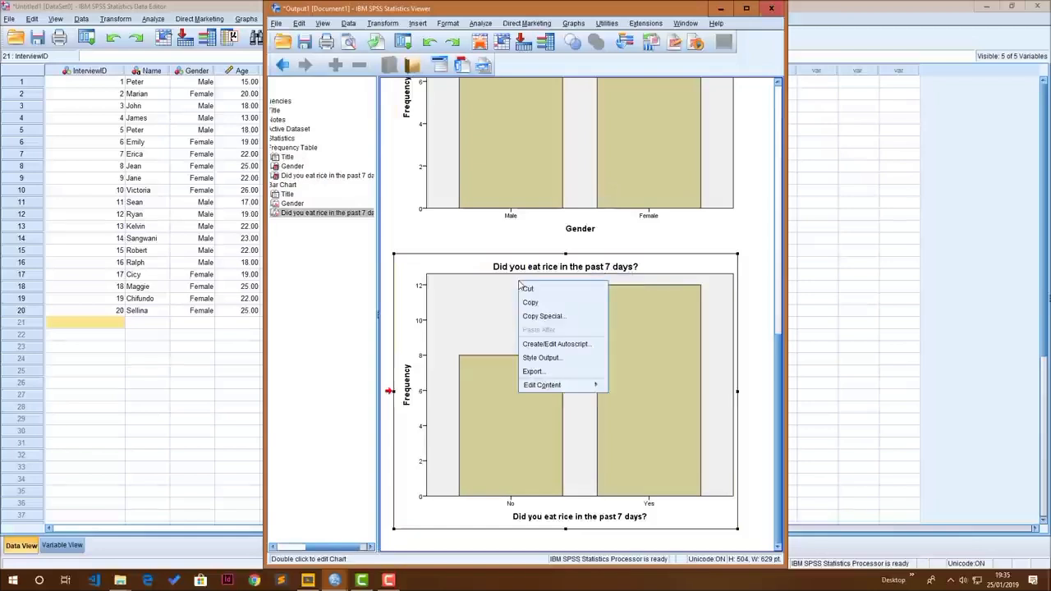
click(531, 304)
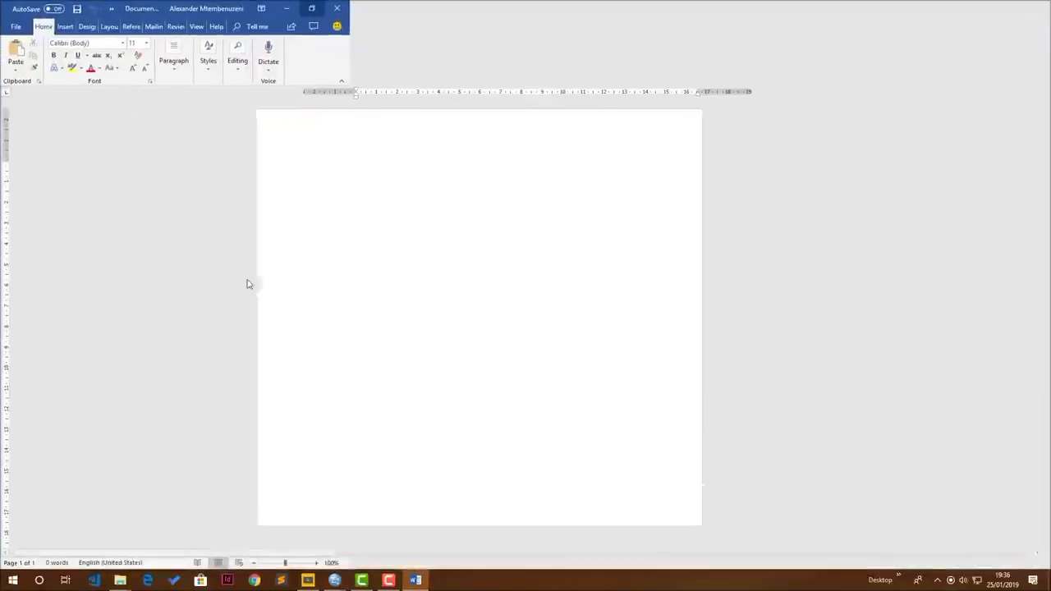
right_click(339, 195)
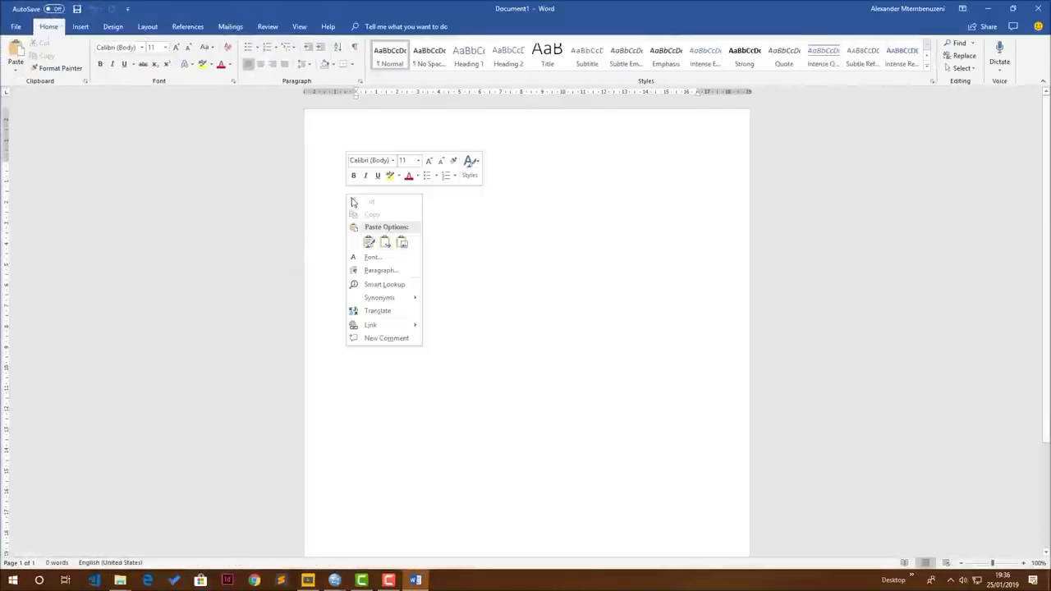
click(366, 246)
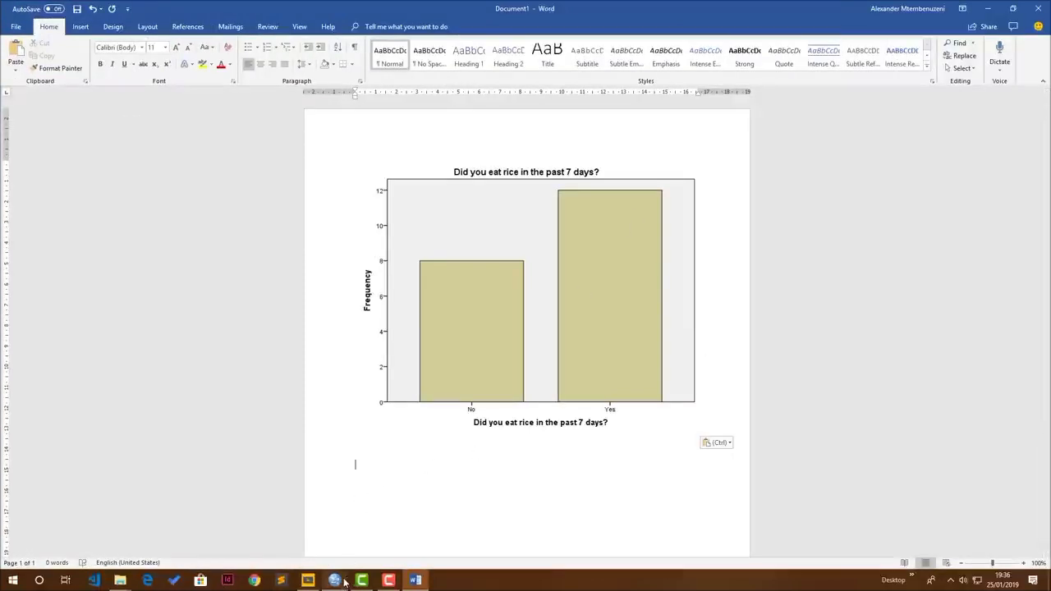
Switch to the SPSS data editor, reset the Frequencies analysis, and set Age as its only variable
click(304, 525)
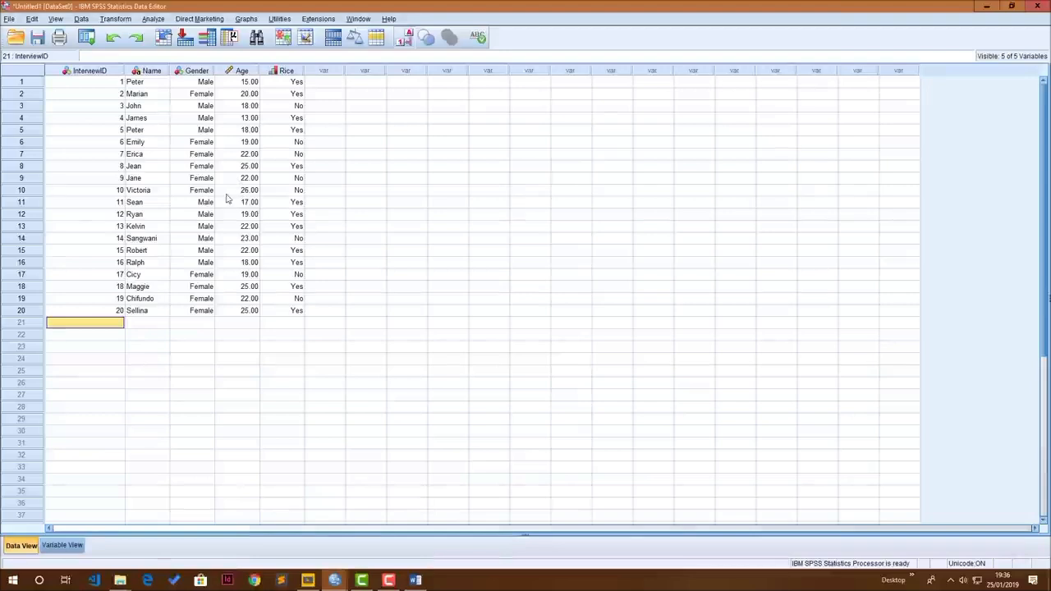
click(242, 72)
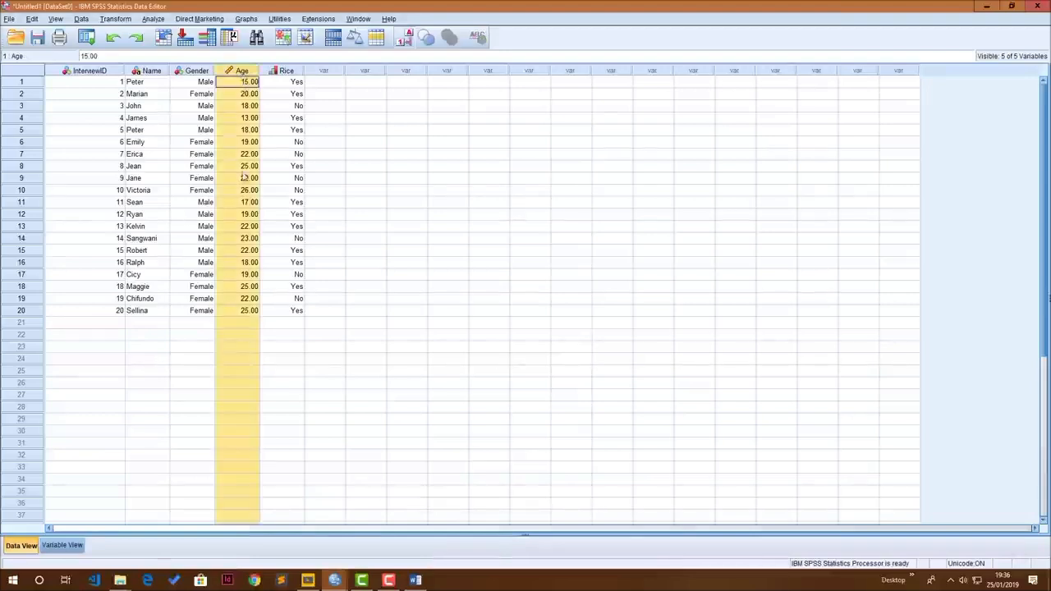
click(156, 19)
mouse_move(166, 48)
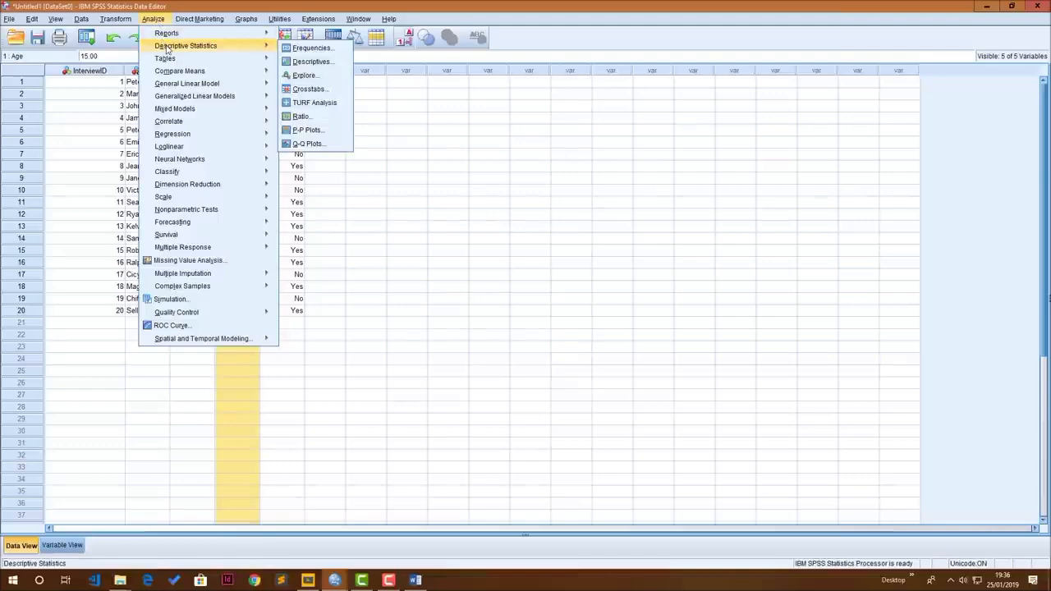
click(298, 49)
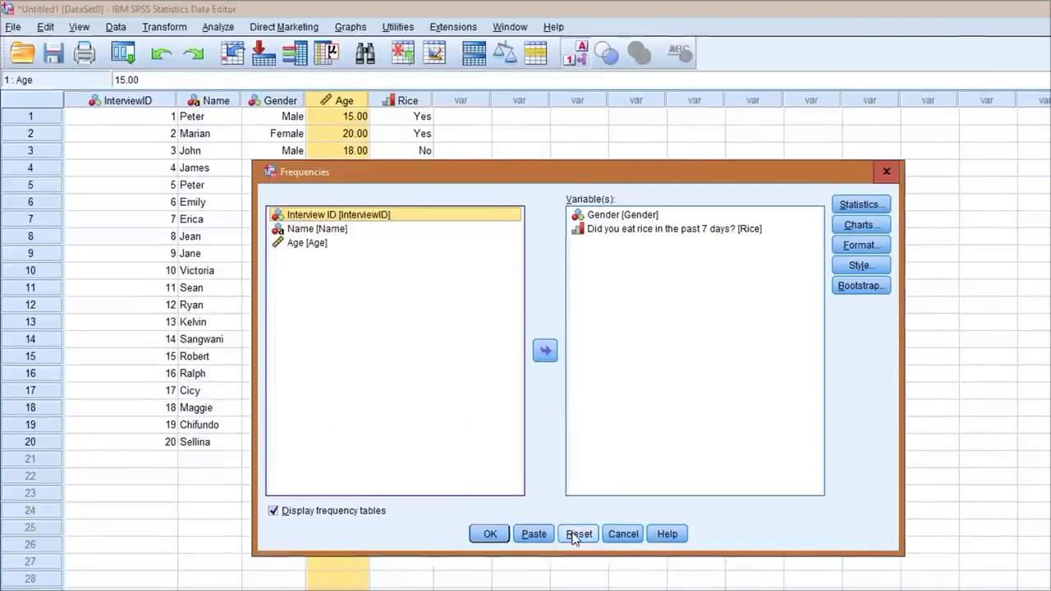
click(574, 535)
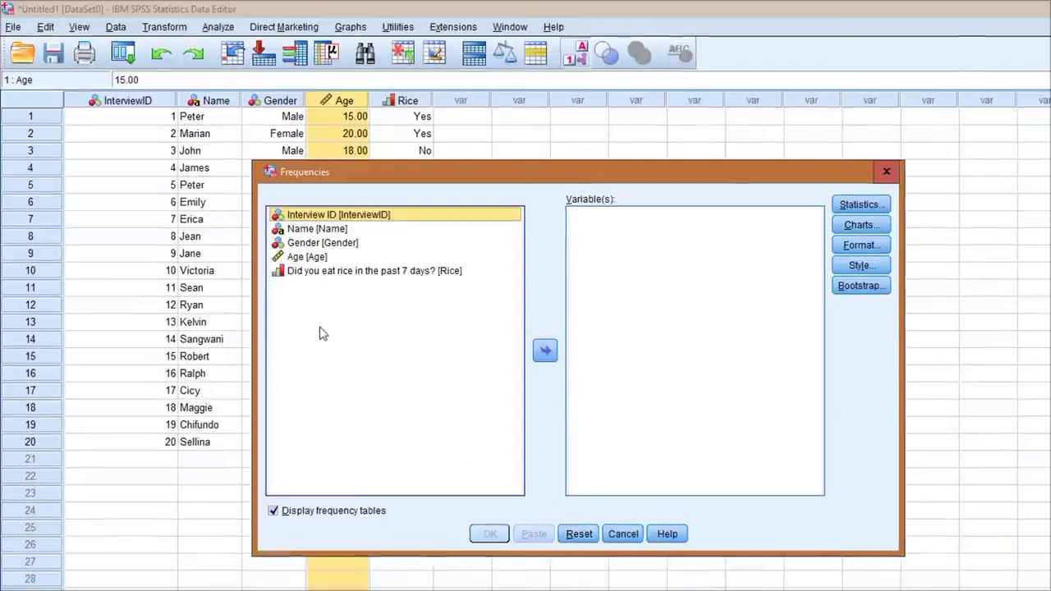
drag(297, 259, 644, 282)
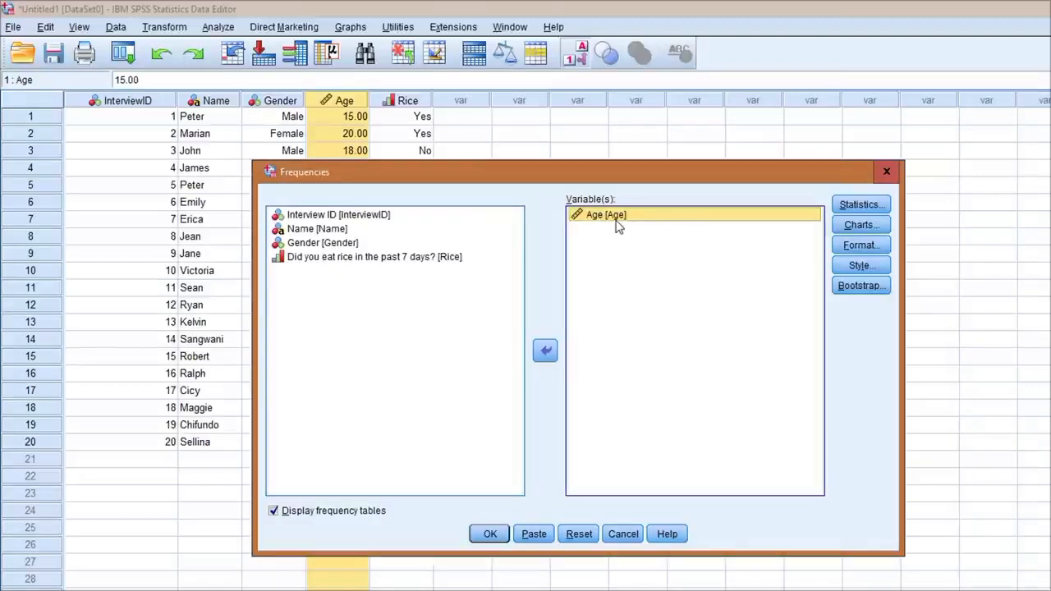
Include the mean, median, standard deviation, range, minimum, maximum and quartiles in the statistics for Age
click(861, 207)
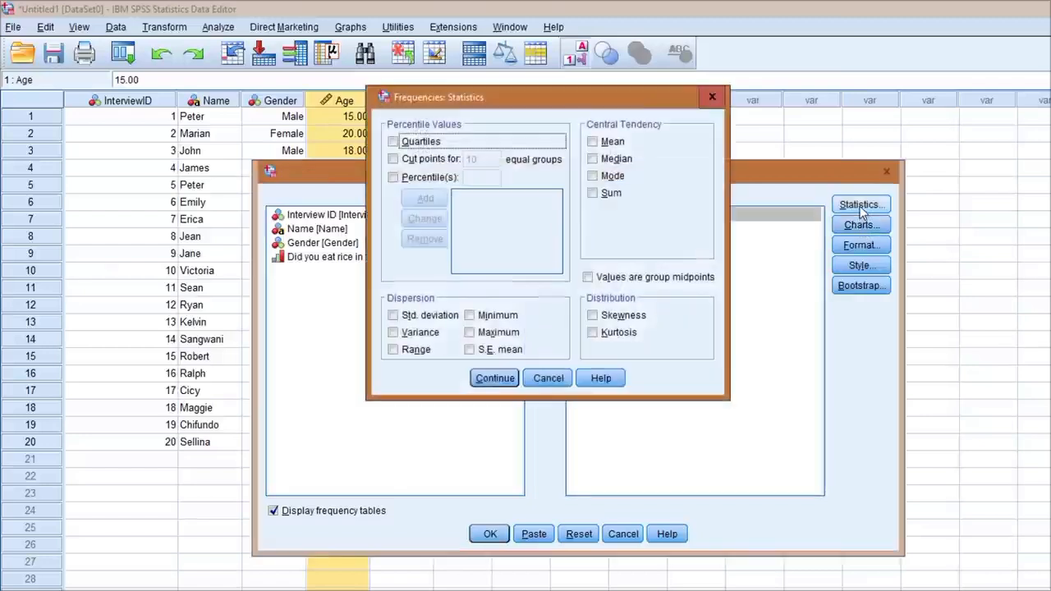
click(592, 142)
click(592, 159)
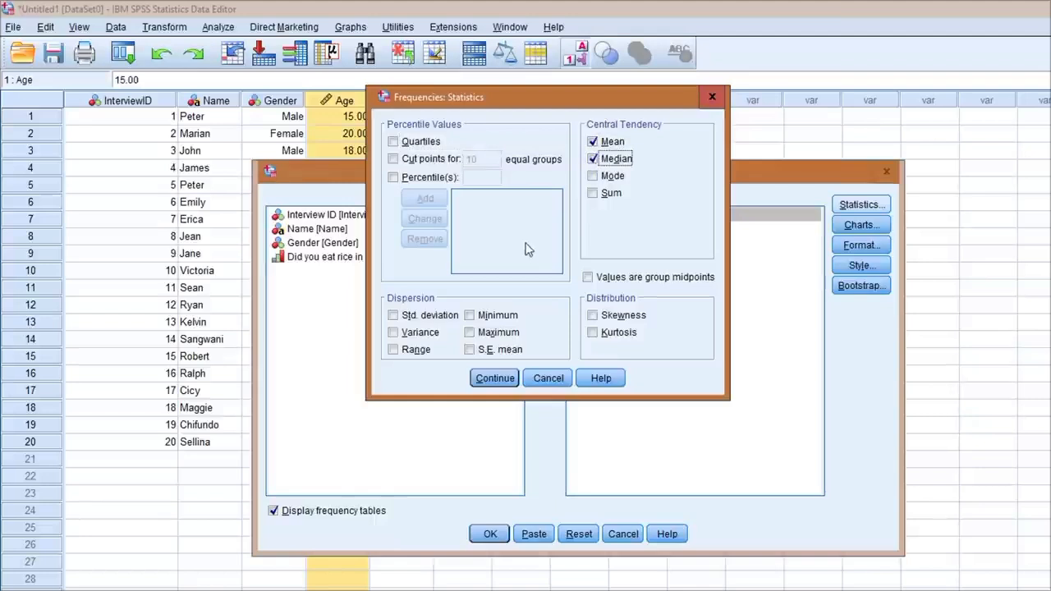
click(392, 317)
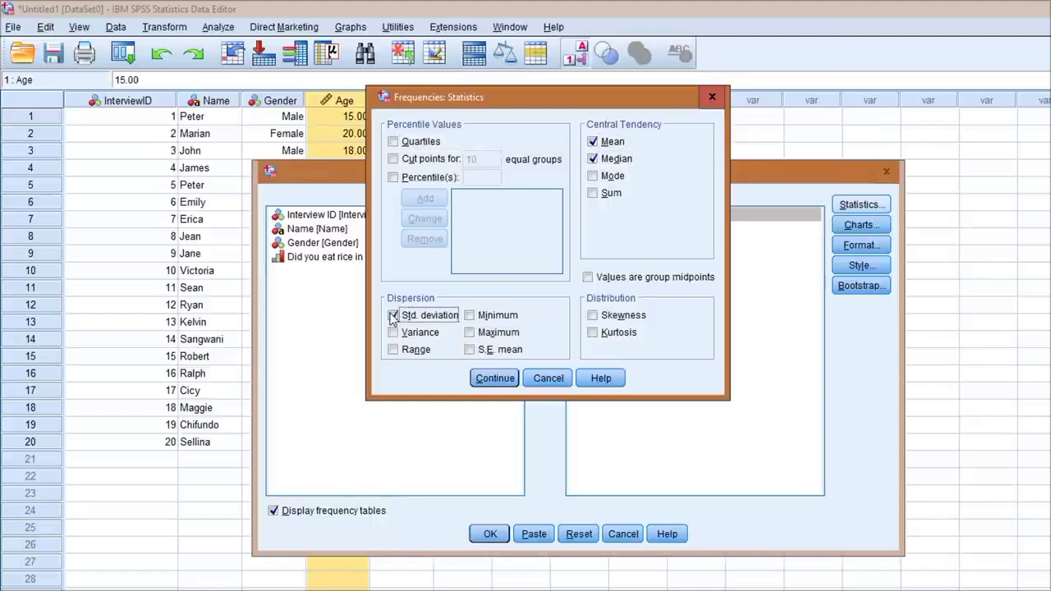
click(392, 349)
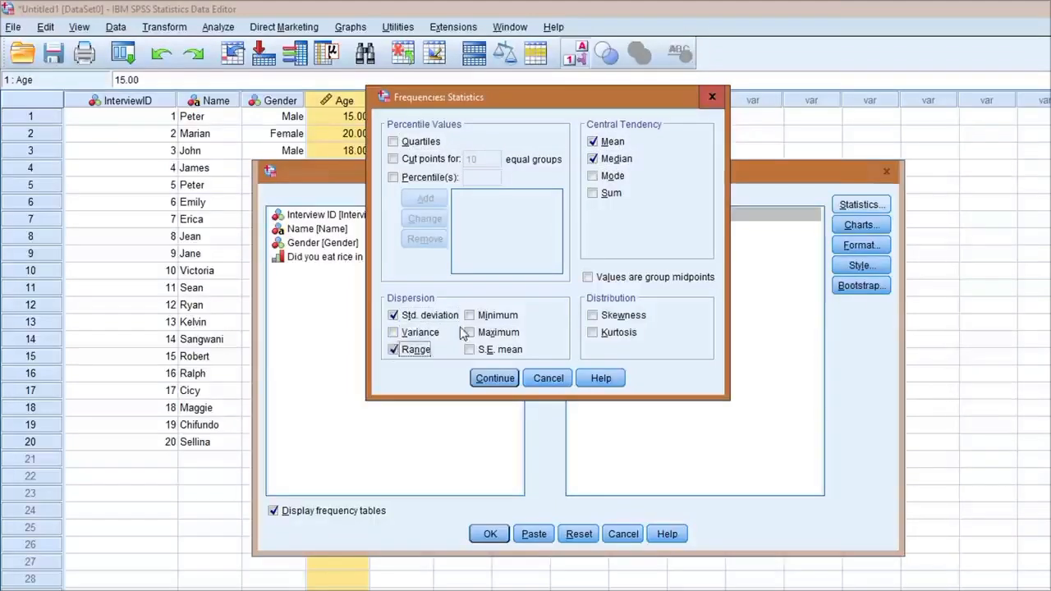
click(471, 317)
click(470, 332)
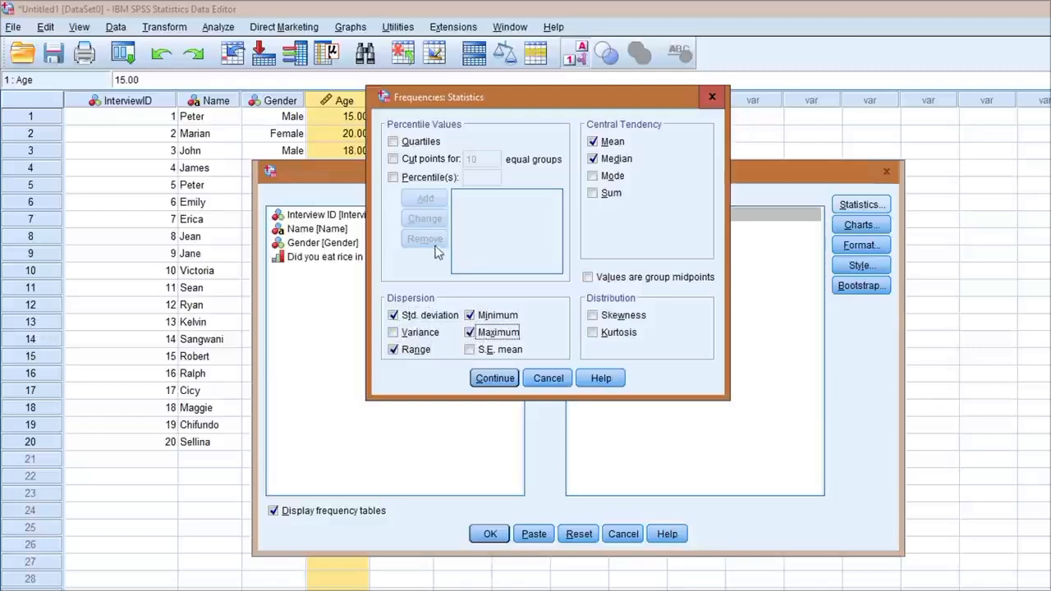
click(392, 141)
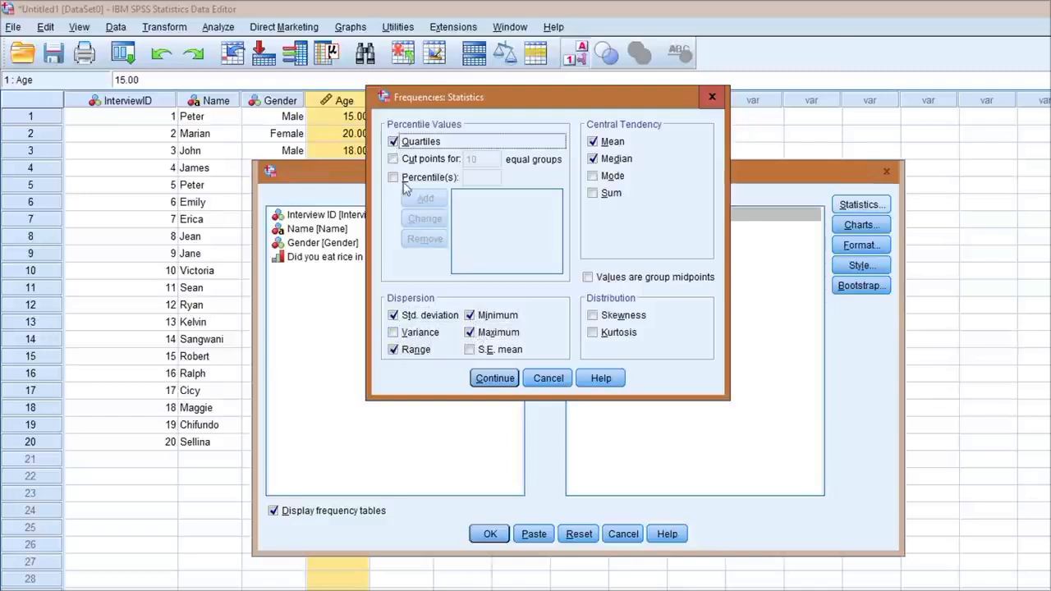
click(493, 378)
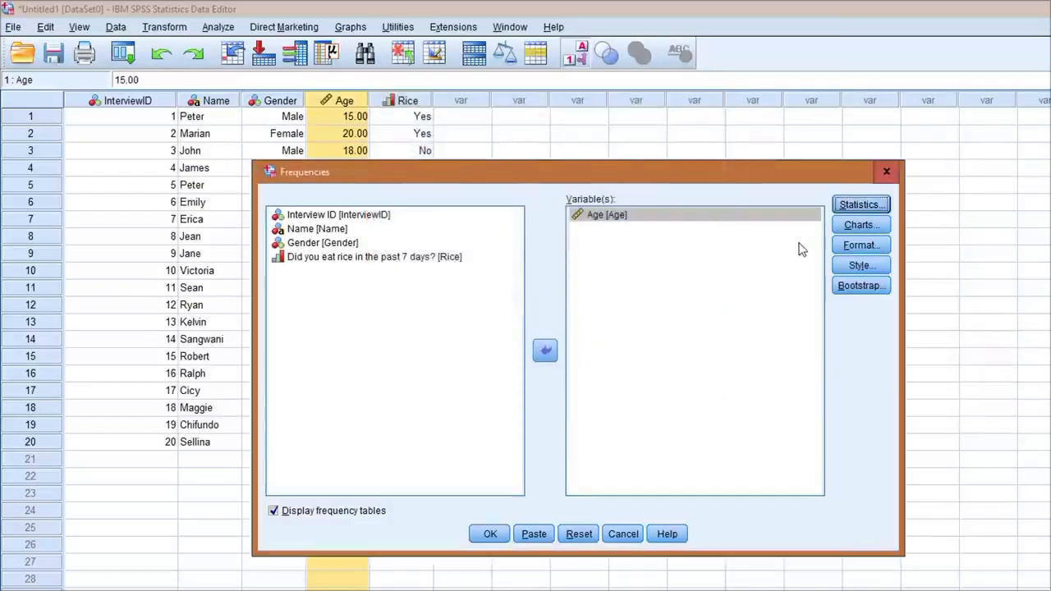
Add a histogram with a normal curve to the Age frequencies analysis
click(857, 229)
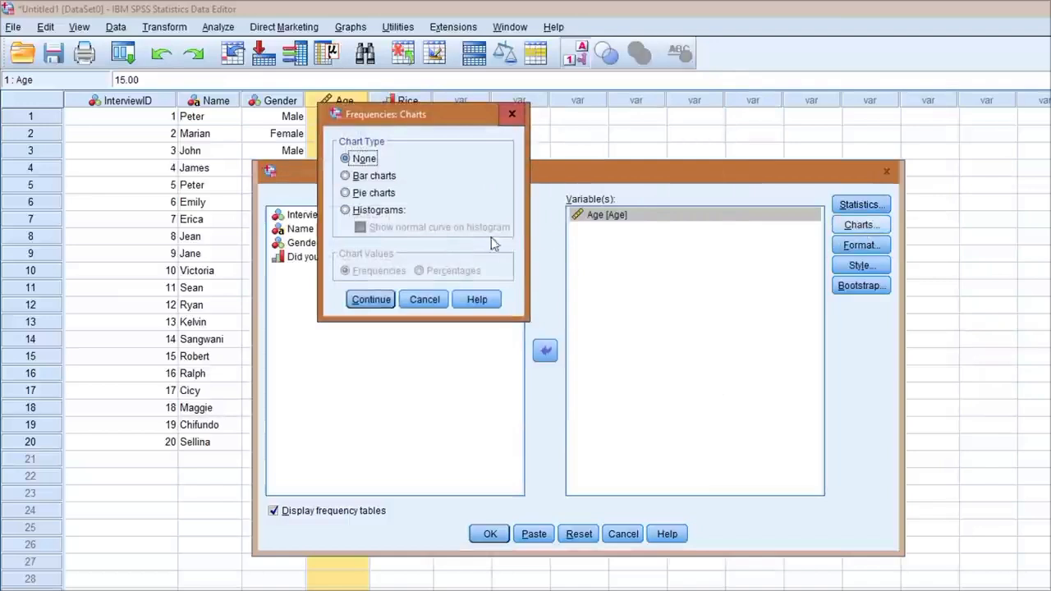
click(355, 212)
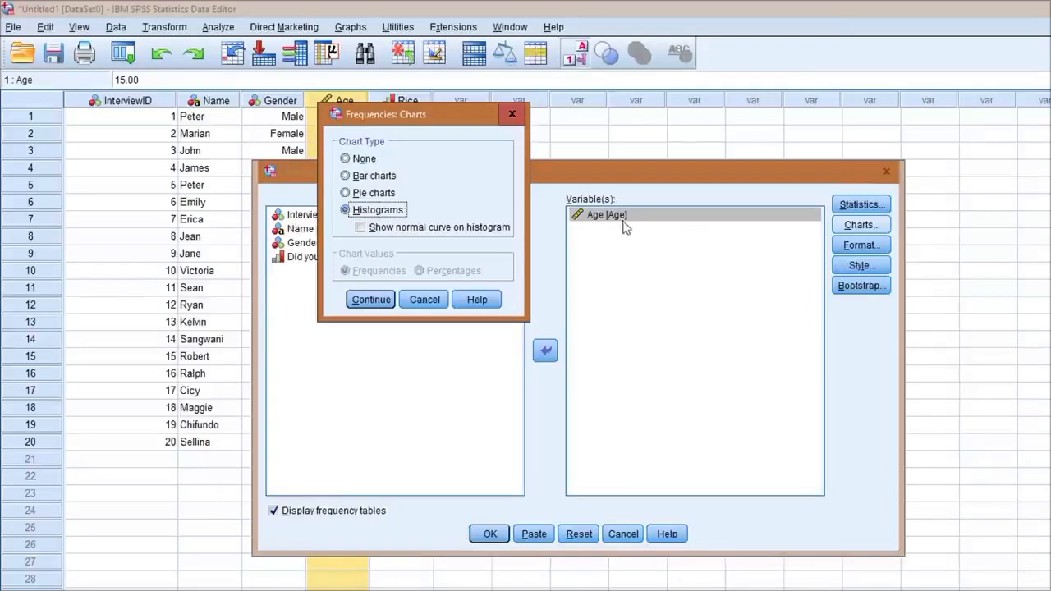
click(361, 229)
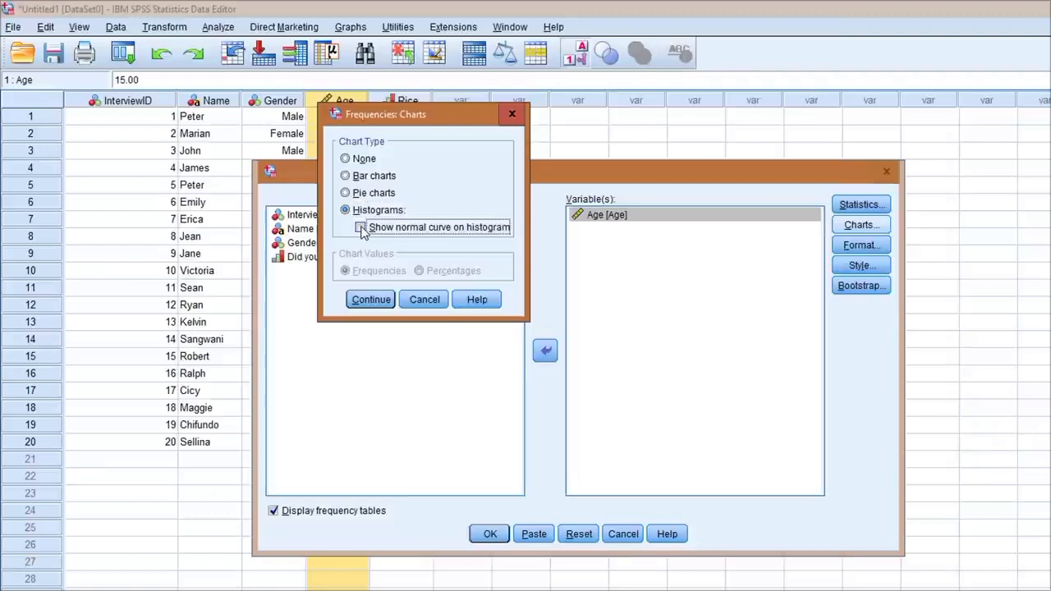
click(378, 303)
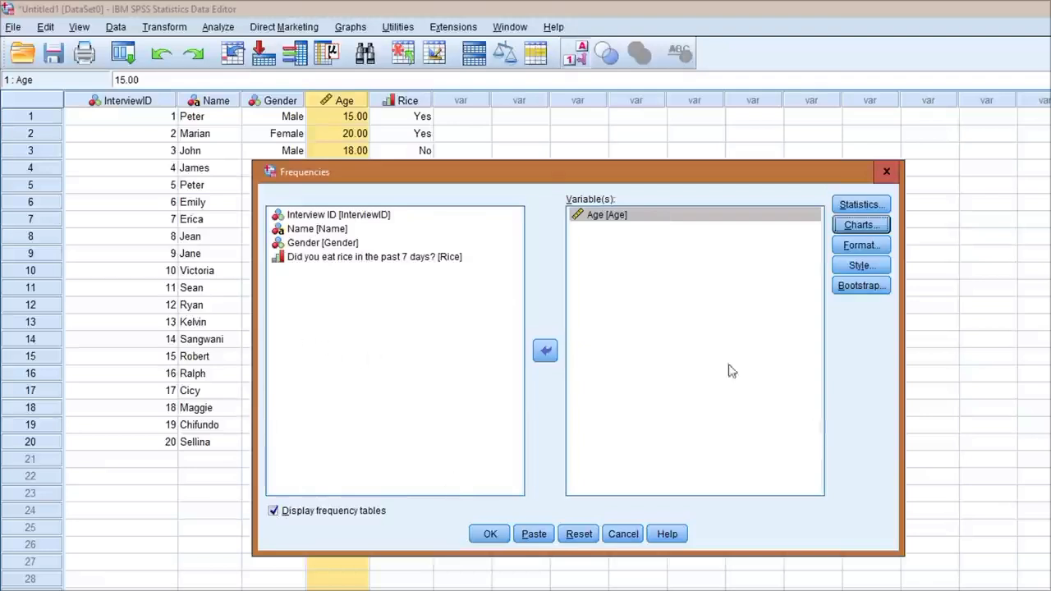
Run the Age analysis with the frequency tables turned off and maximize the output viewer
click(273, 512)
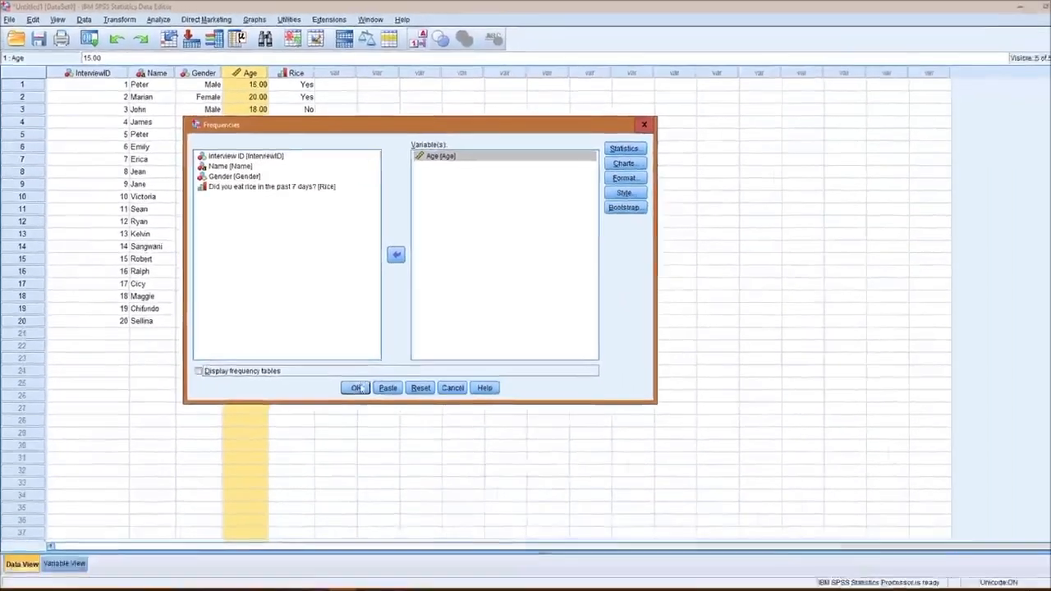
click(486, 534)
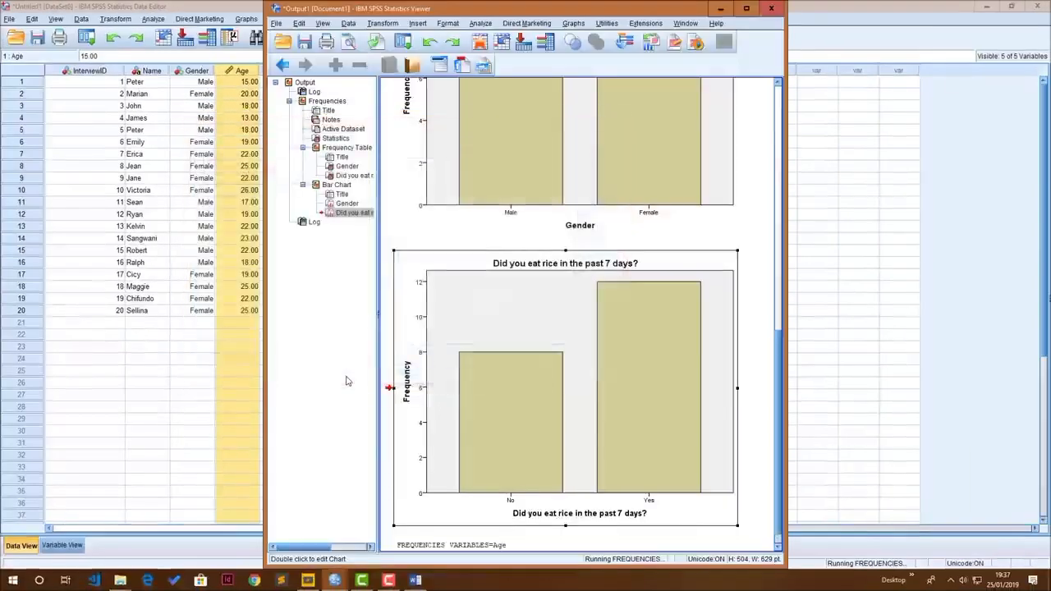
click(745, 9)
Examine the statistics table and the histogram for Age in the output
scroll(345, 353, down, 4)
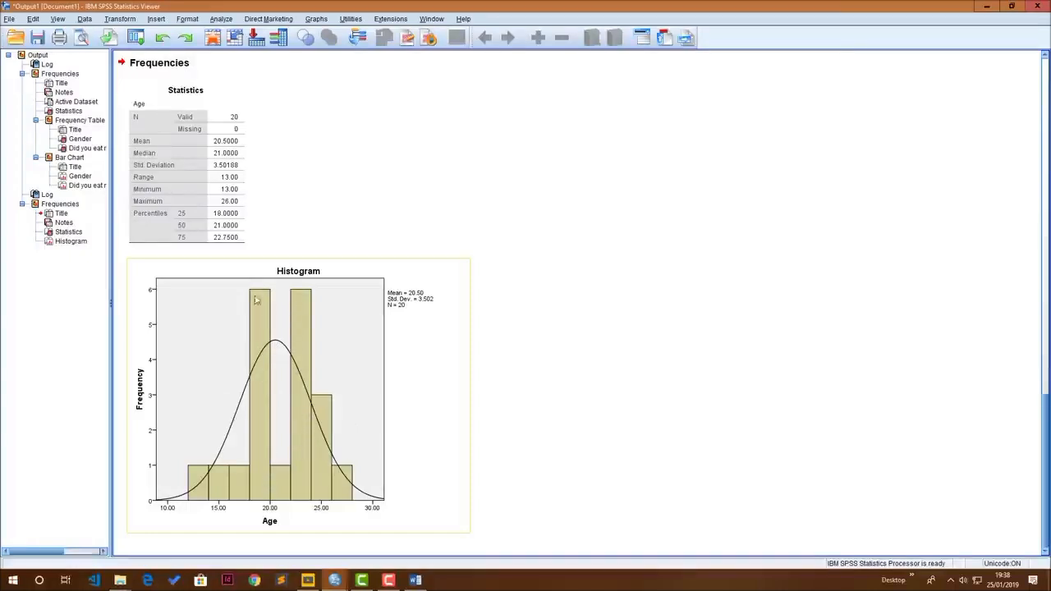
click(219, 236)
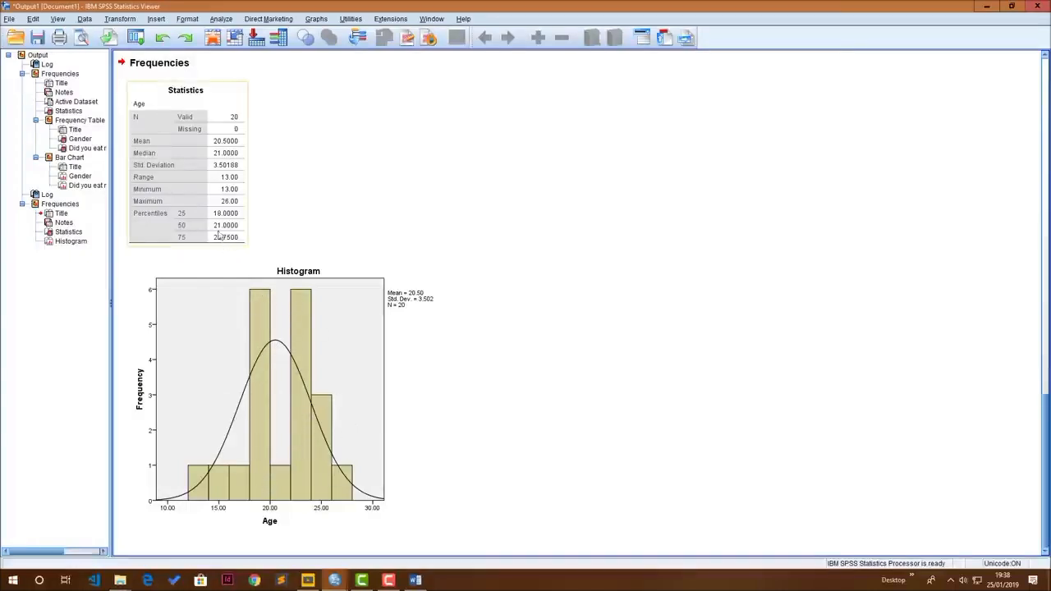
click(272, 292)
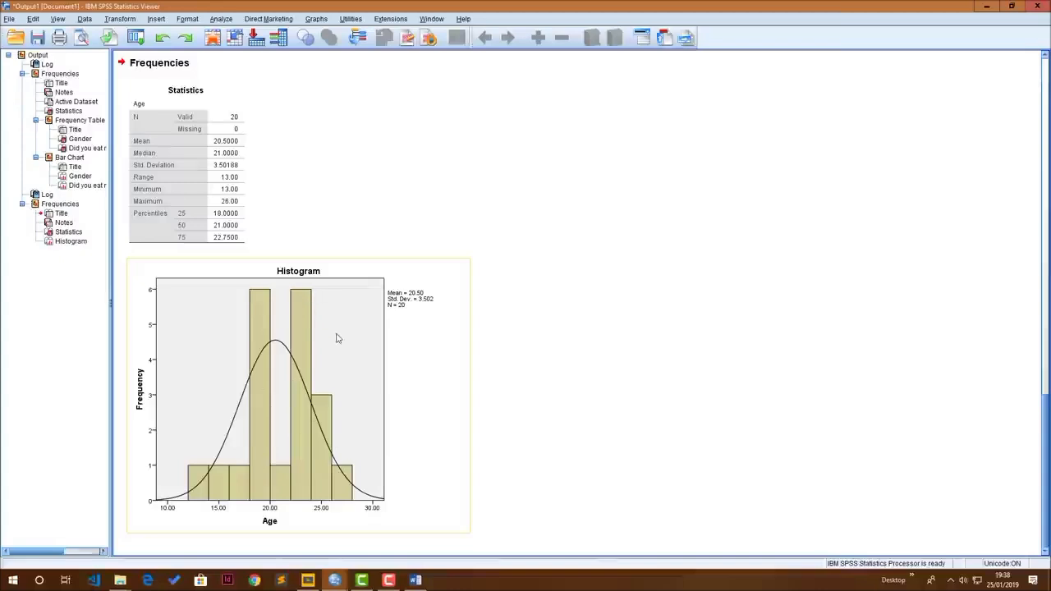
scroll(337, 338, up, 3)
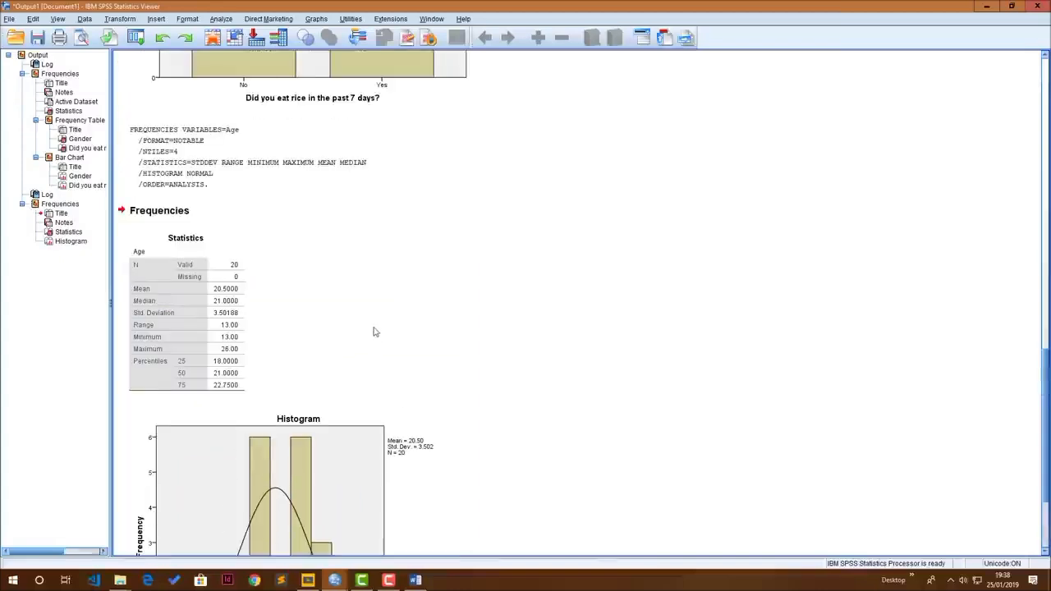